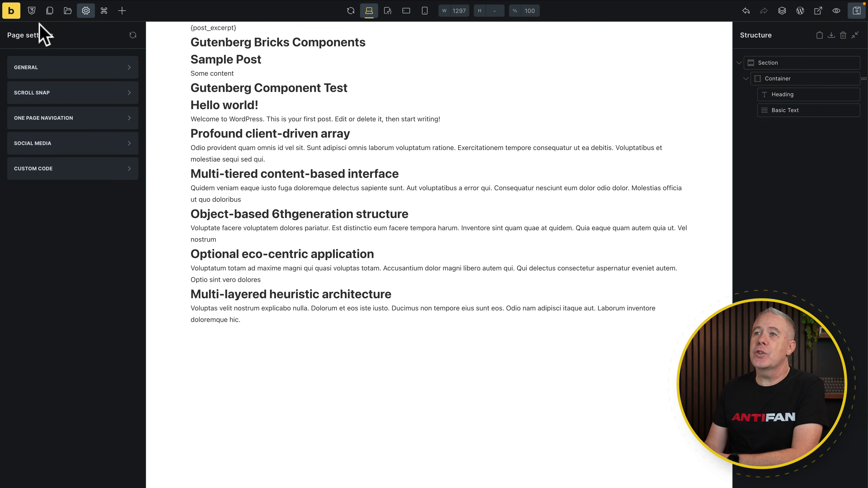
- Open the Style Manager on Theme Styles, showing the WPTuts theme style
left_click(32, 11)
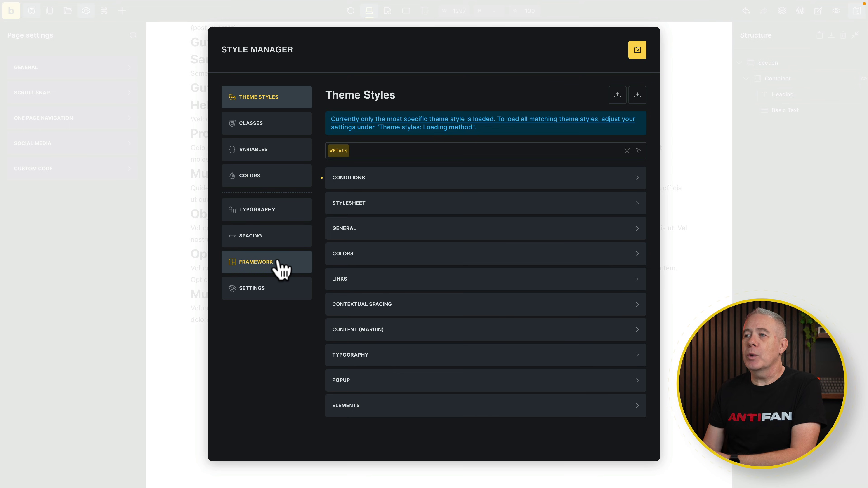
- Browse the global Classes and Variables sections, then go to site Colors
left_click(278, 128)
left_click(275, 149)
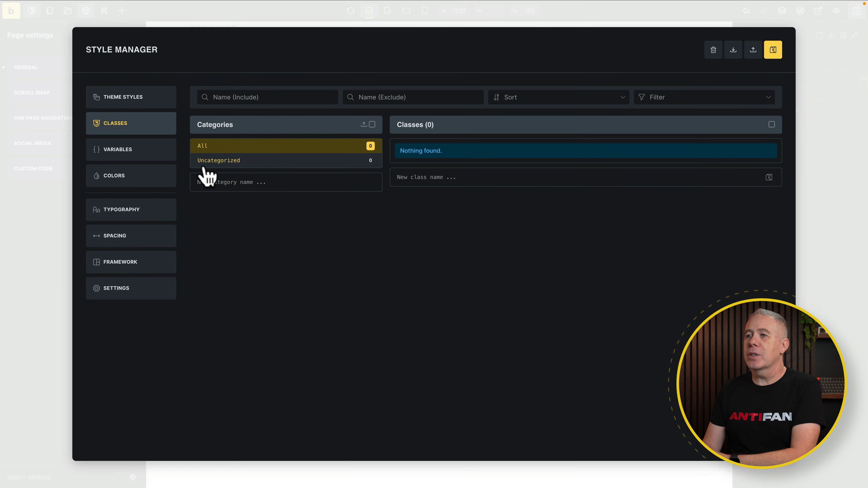
left_click(141, 157)
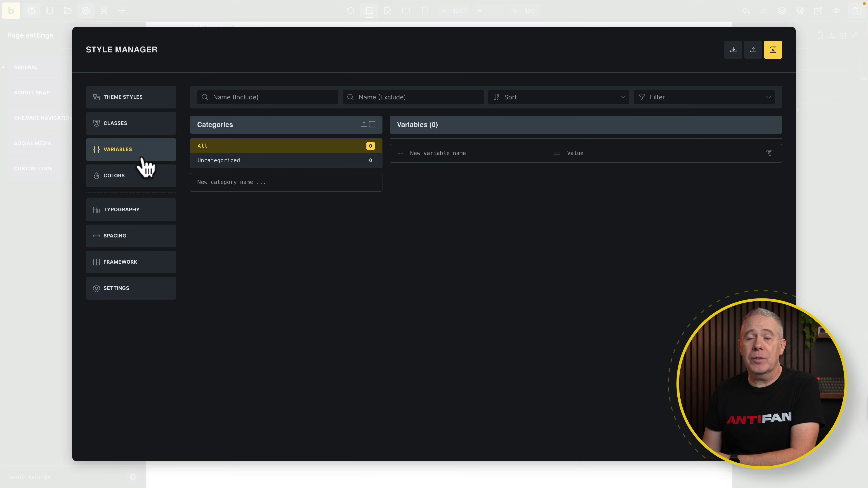
left_click(141, 176)
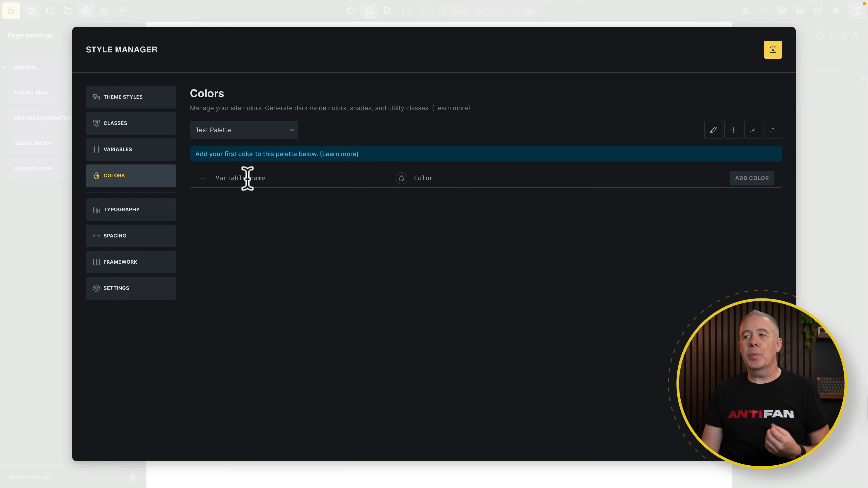
- View the Default palette's 18 colours, then switch to the empty Test Palette
left_click(293, 134)
left_click(253, 149)
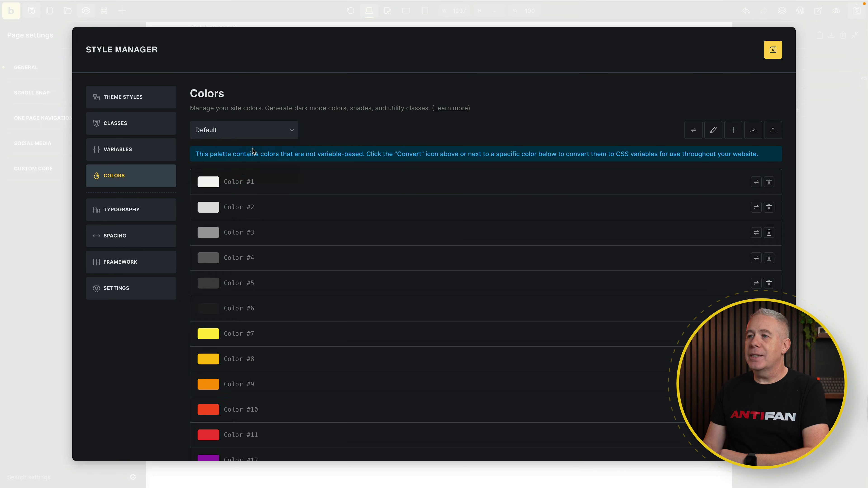
scroll(374, 407, "down", 6)
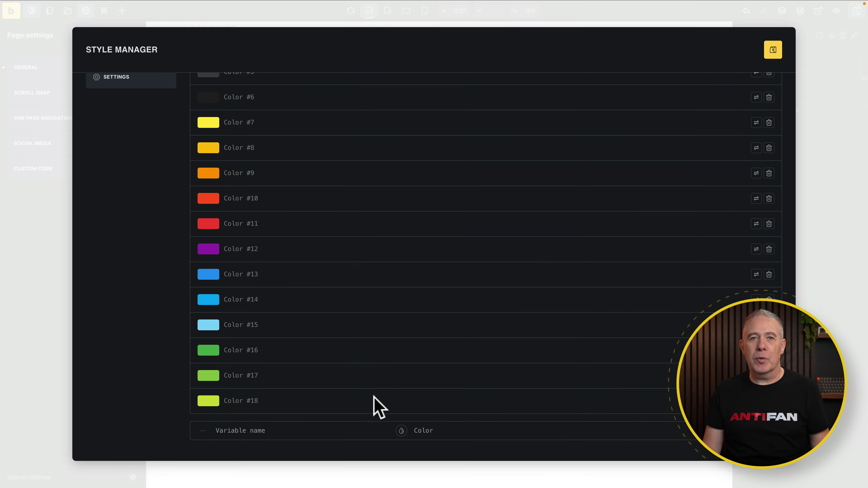
scroll(378, 407, "up", 6)
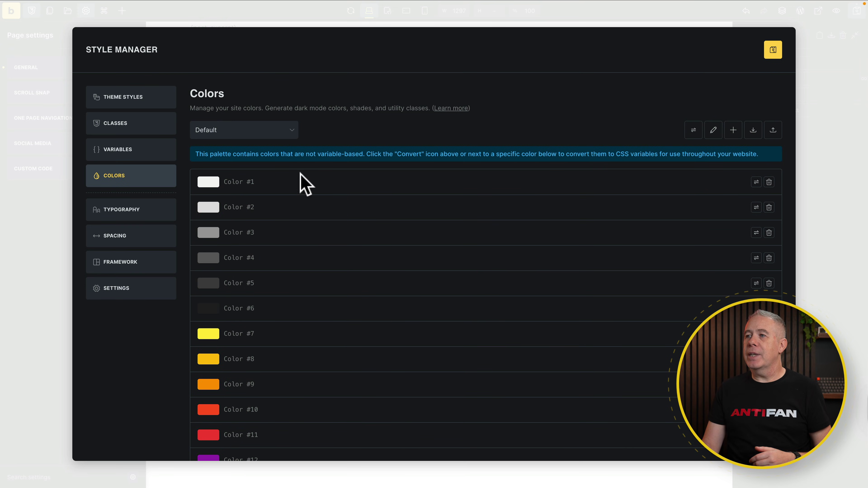
left_click(292, 134)
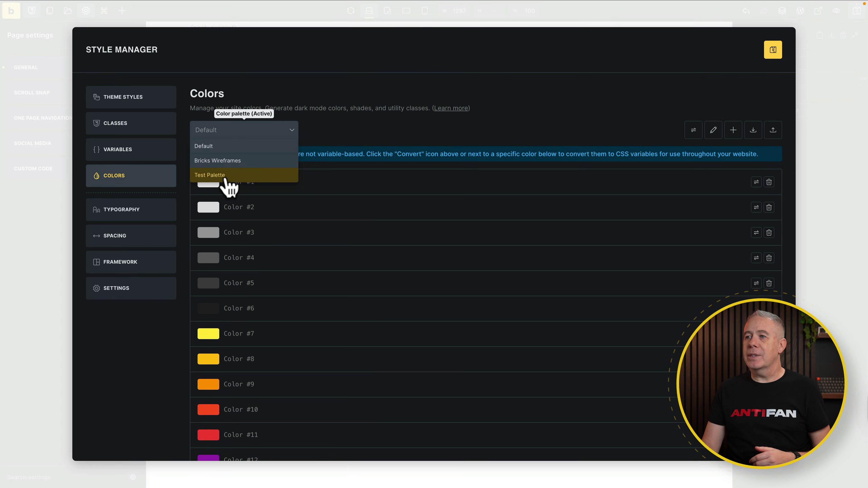
left_click(226, 176)
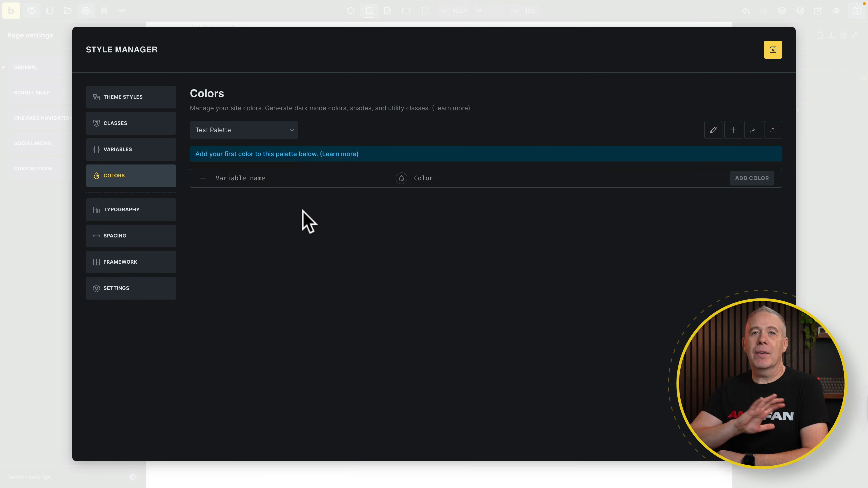
- Add a blue Primary colour variable, hsl(208, 80%, 48%)
left_click(268, 179)
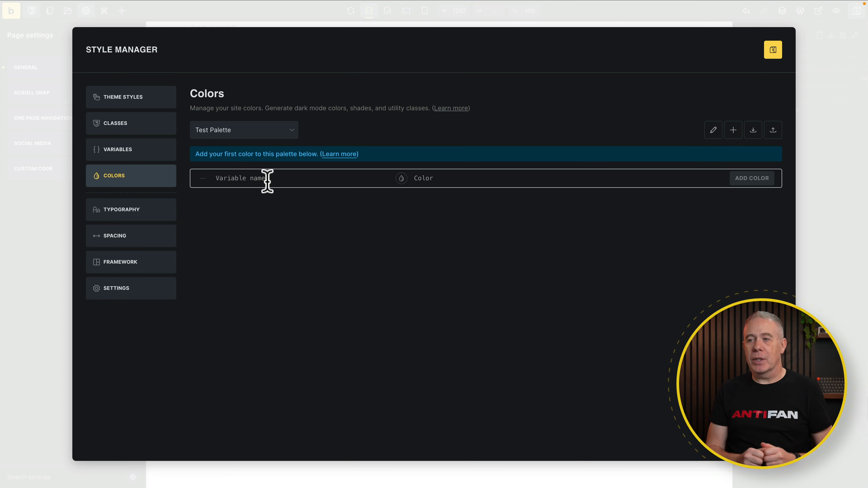
type("Primary")
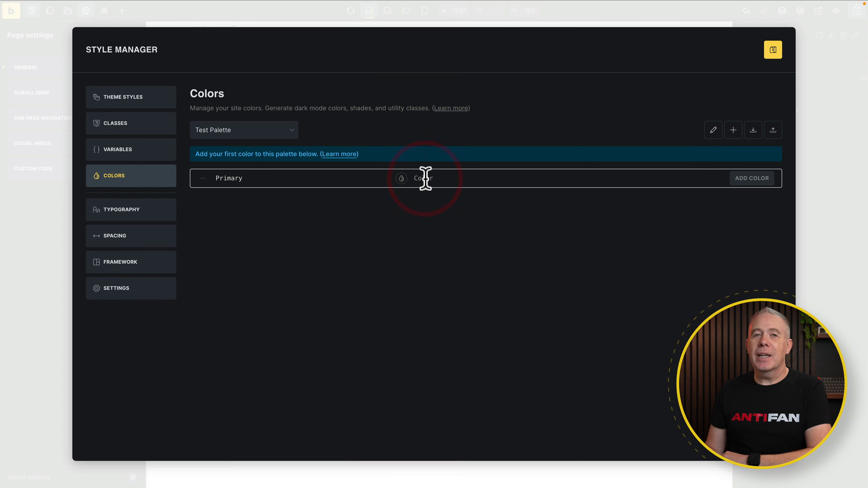
left_click(402, 179)
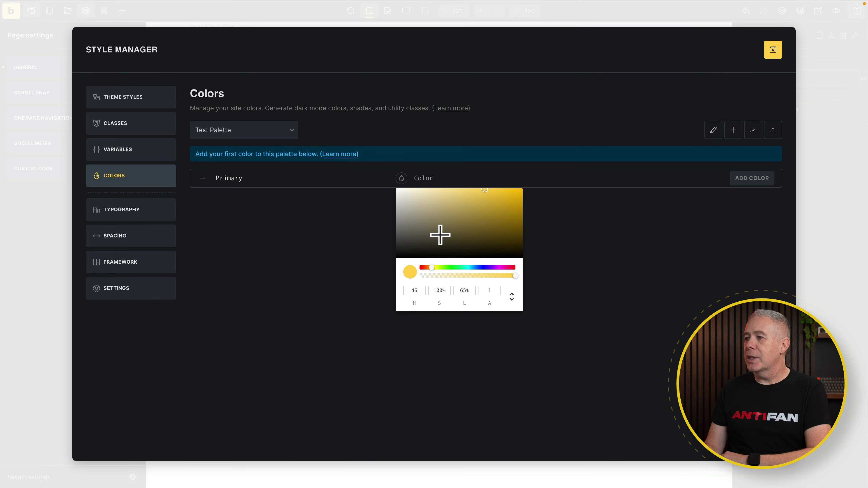
left_click(475, 268)
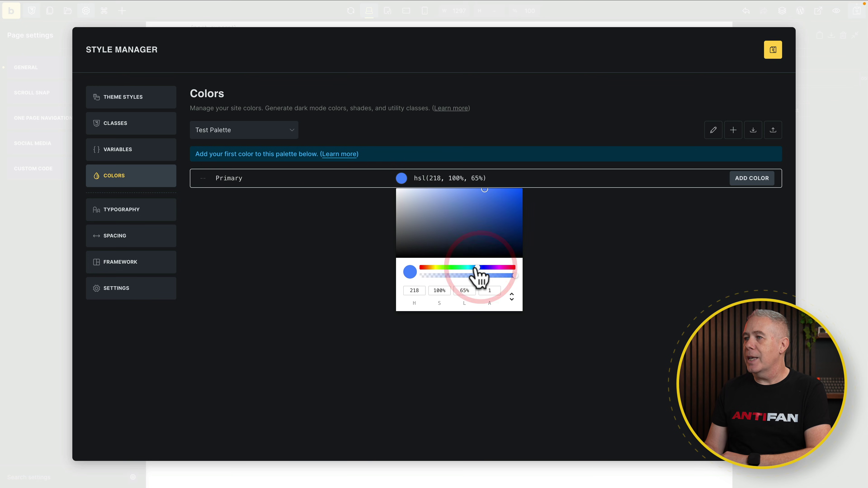
left_click(509, 198)
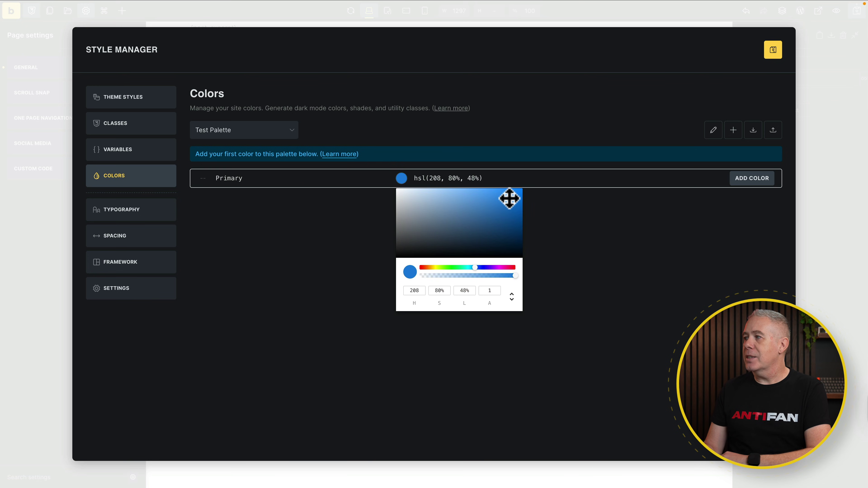
left_click(751, 181)
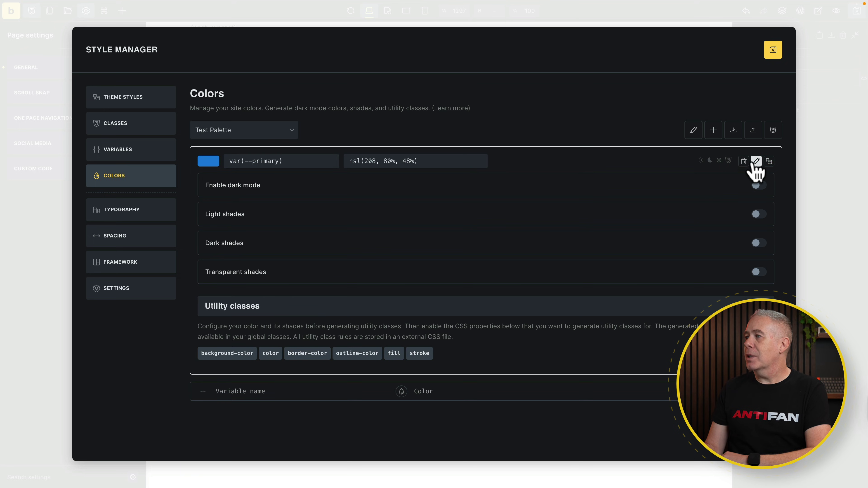
- Add an orange Secondary colour variable, hsl(24, 92%, 51%)
left_click(283, 393)
left_click(756, 161)
left_click(229, 194)
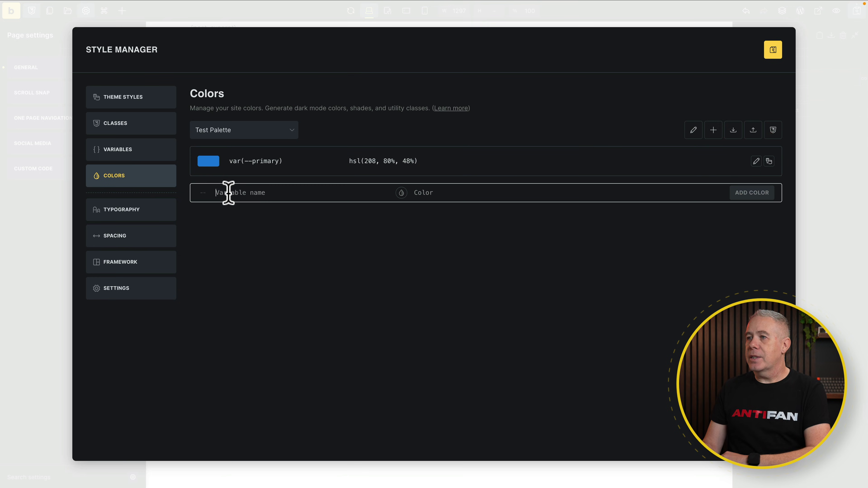
type("Secondary")
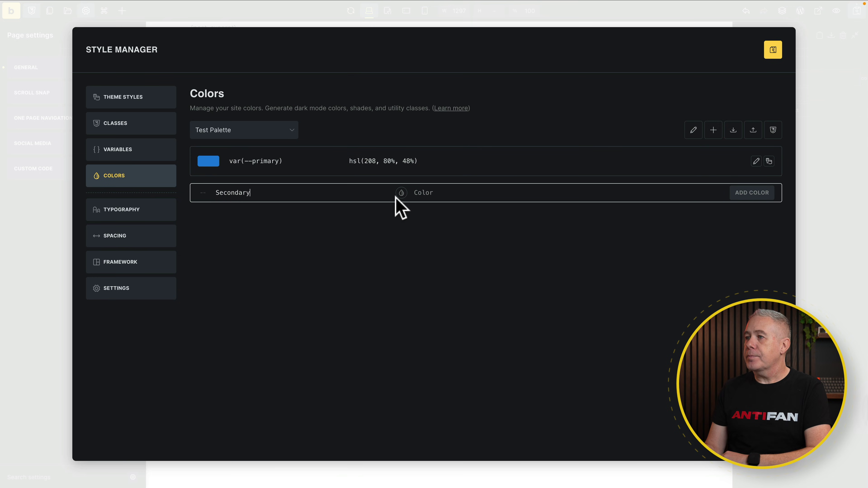
left_click(401, 192)
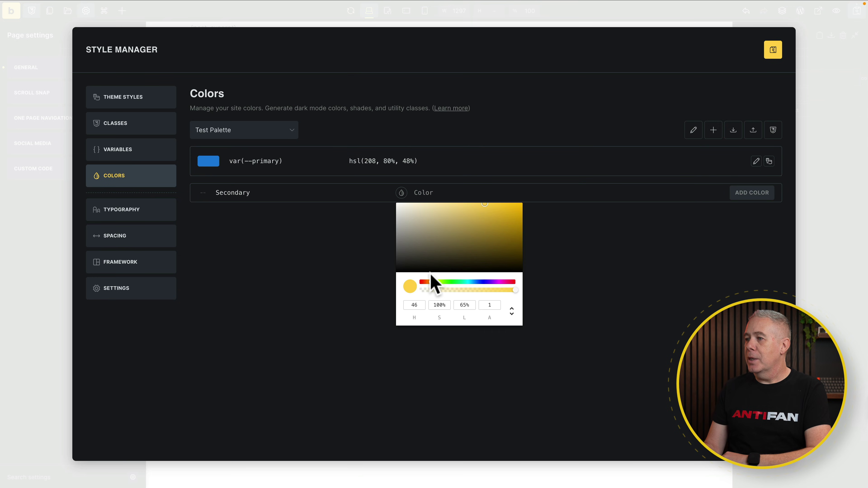
left_click(431, 282)
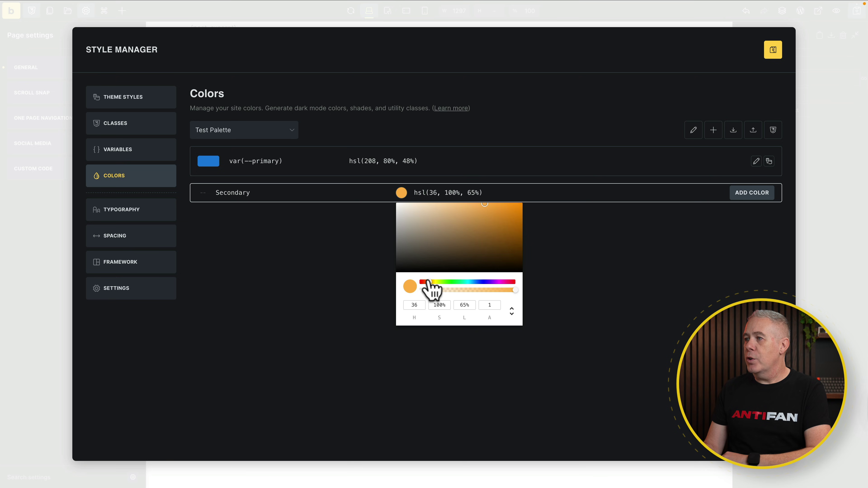
left_click_drag(429, 281, 425, 282)
left_click_drag(492, 231, 515, 210)
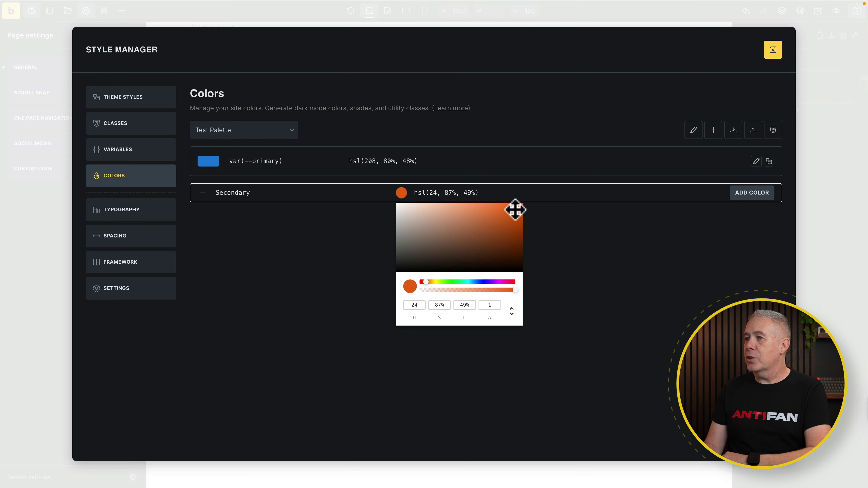
left_click(749, 195)
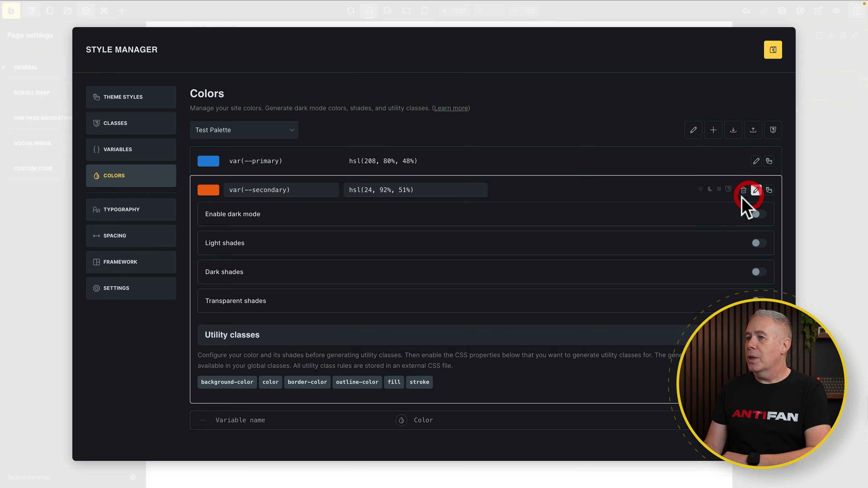
- Add a mid-grey Tertiary colour variable, hsl(0, 0%, 55%)
left_click(756, 190)
left_click(276, 223)
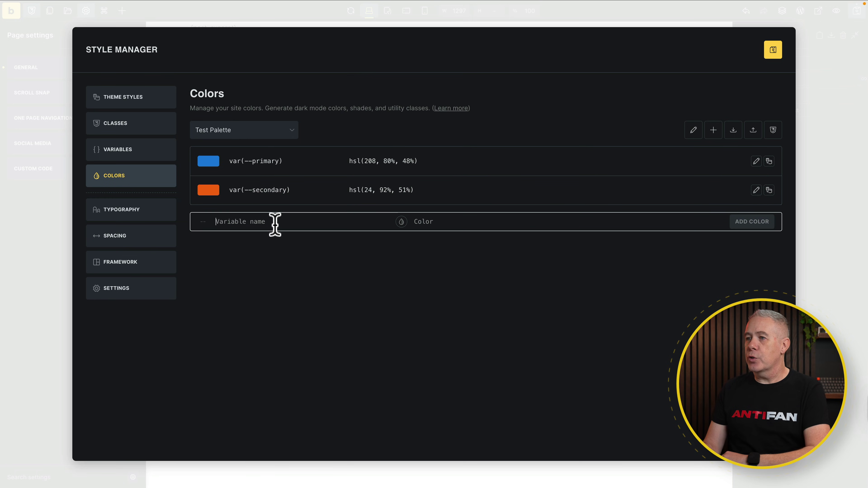
type("Tertiary")
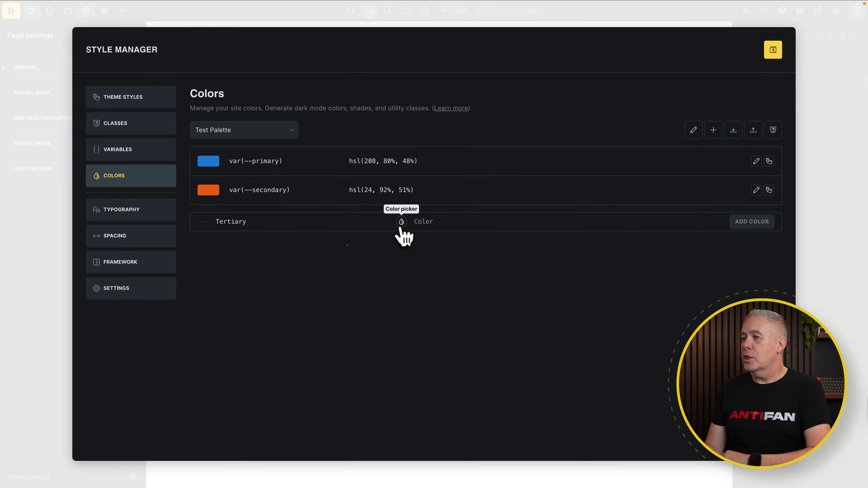
left_click(401, 222)
left_click_drag(409, 254, 394, 272)
left_click(393, 264)
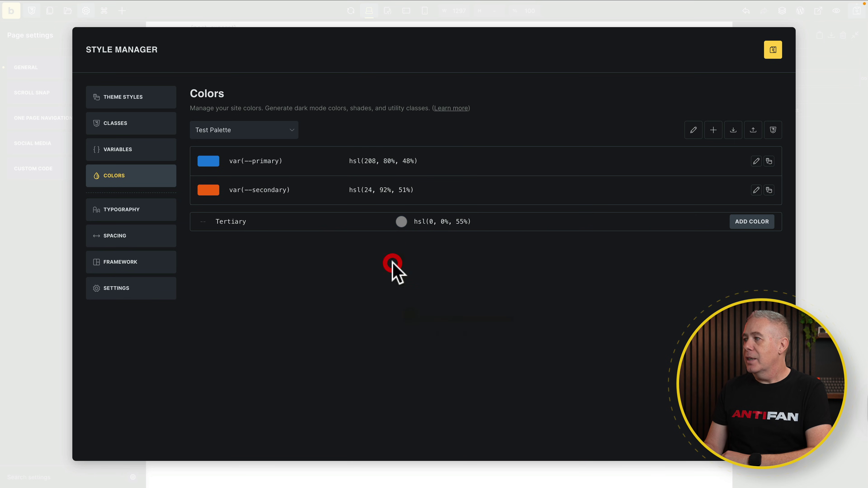
left_click(535, 252)
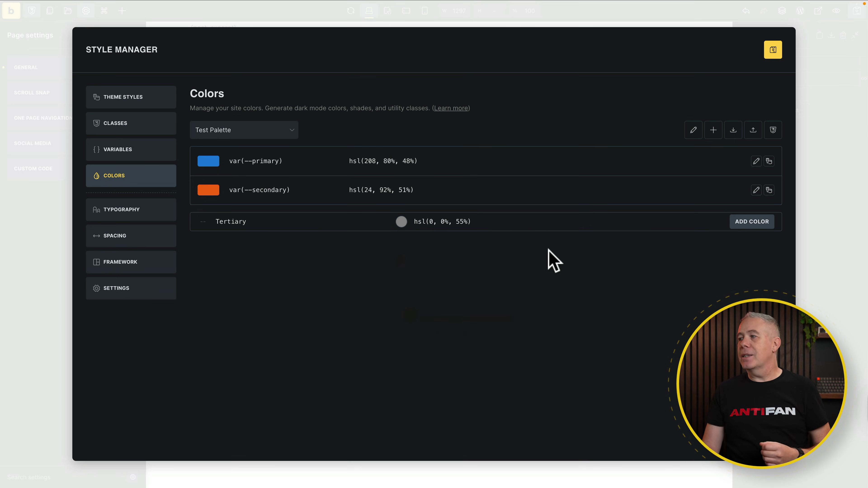
left_click(754, 222)
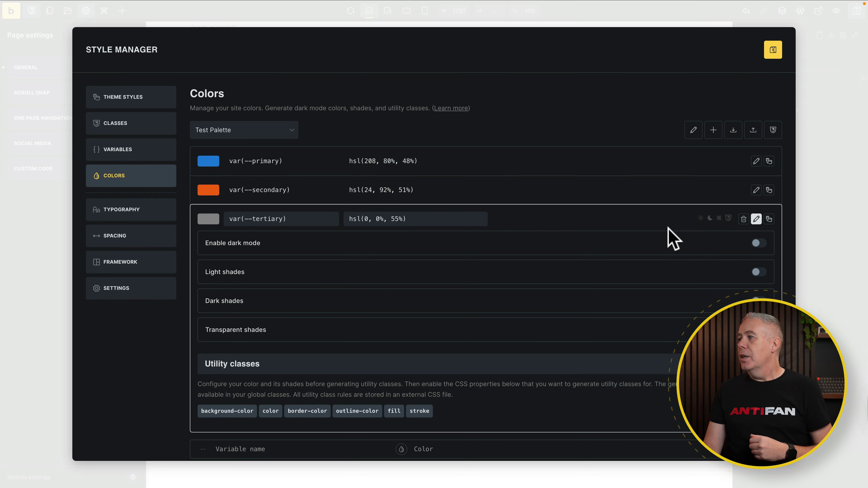
- Turn on light and dark shades for the primary colour, each with 4 steps
left_click(757, 219)
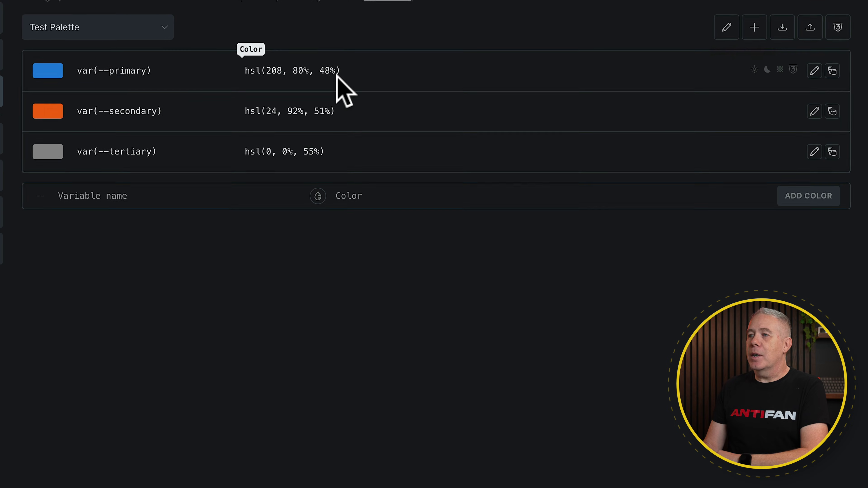
left_click(819, 64)
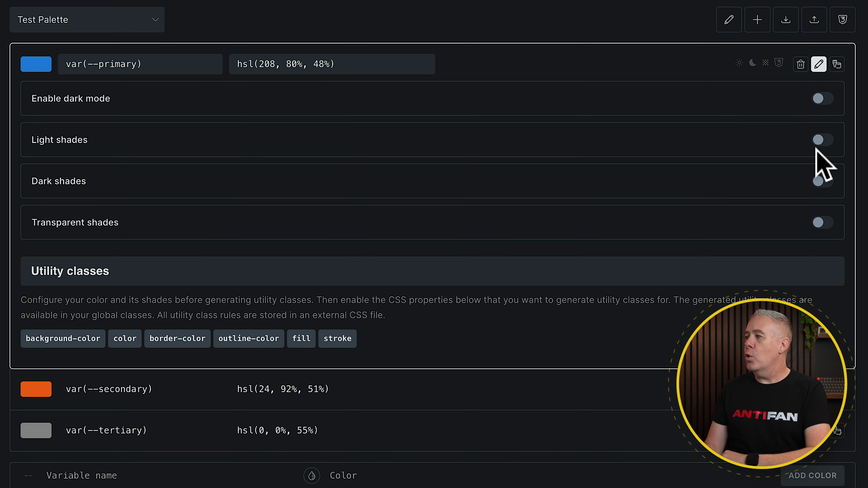
left_click(822, 140)
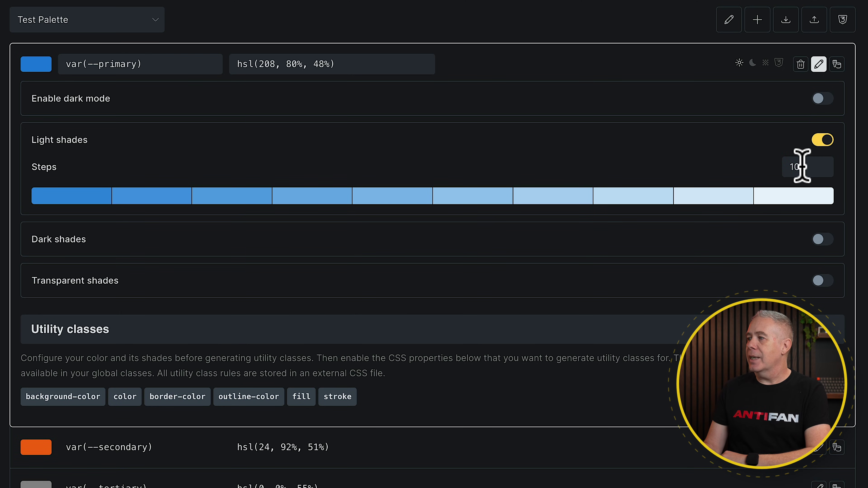
double_click(784, 167)
type("4")
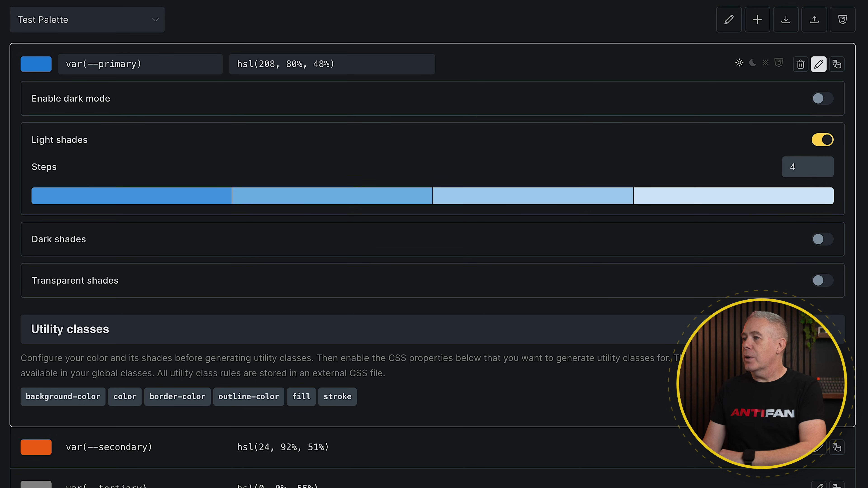
left_click(824, 240)
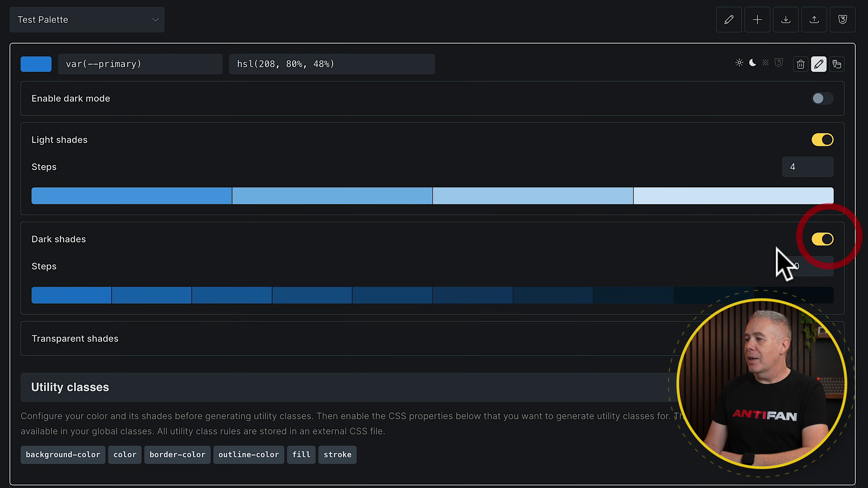
double_click(783, 266)
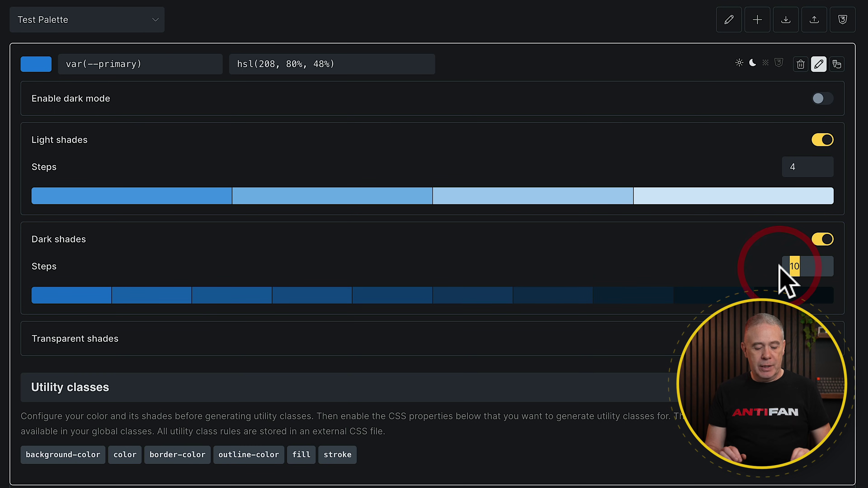
type("4")
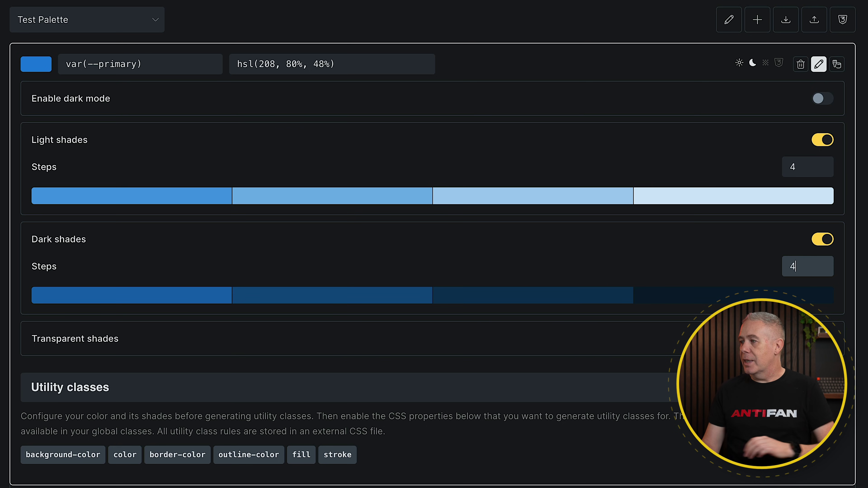
- Turn on transparent shades for the primary colour with 4 steps
scroll(835, 280, "down", 2)
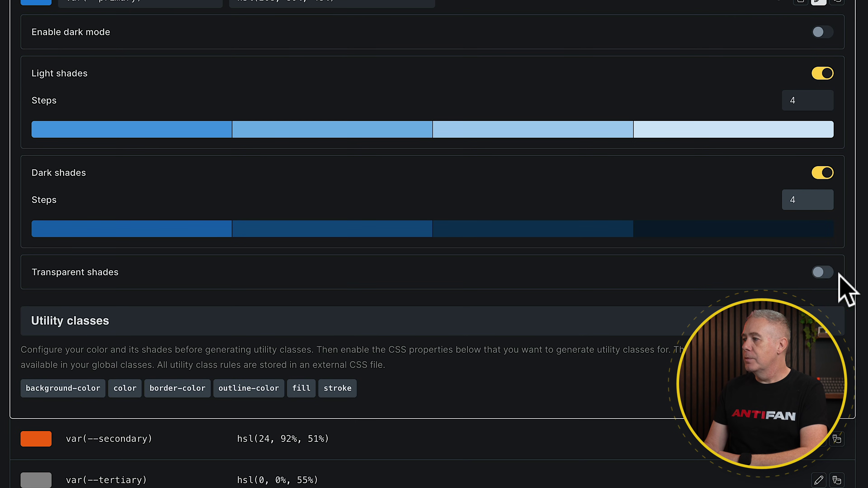
left_click(828, 273)
scroll(606, 307, "down", 2)
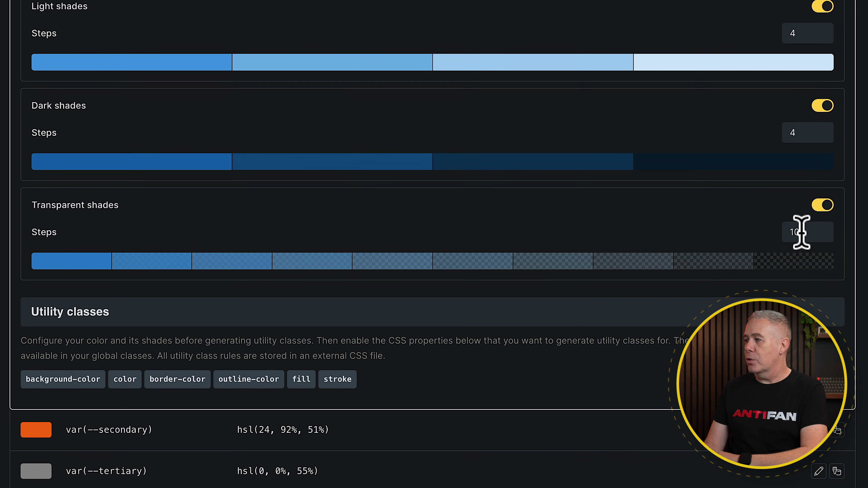
double_click(787, 232)
type("4")
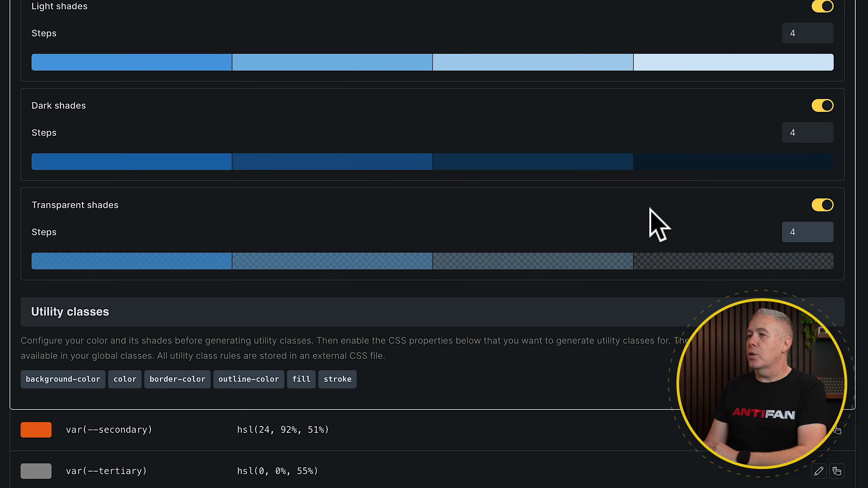
scroll(651, 210, "up", 2)
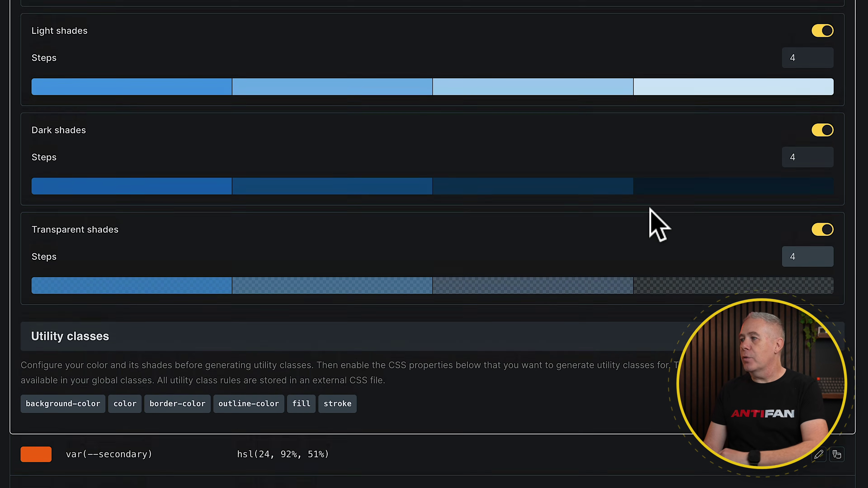
- Turn the light, dark and transparent shades off again, confirming each removal
left_click(822, 71)
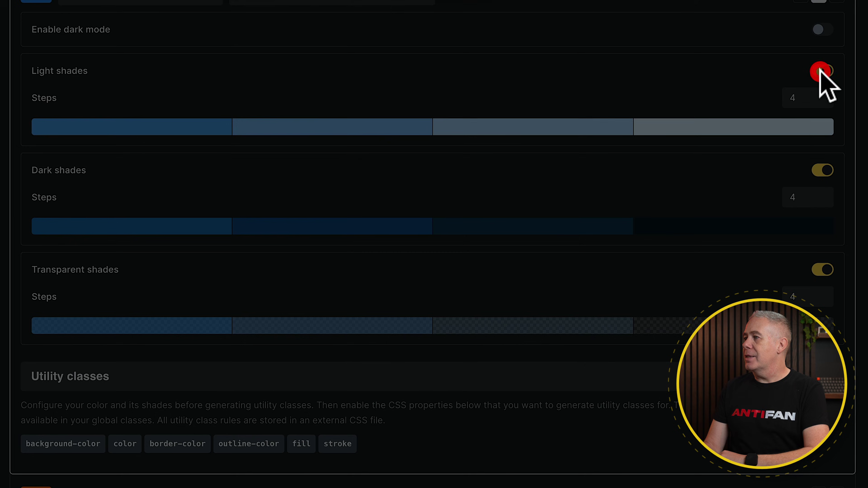
left_click(485, 53)
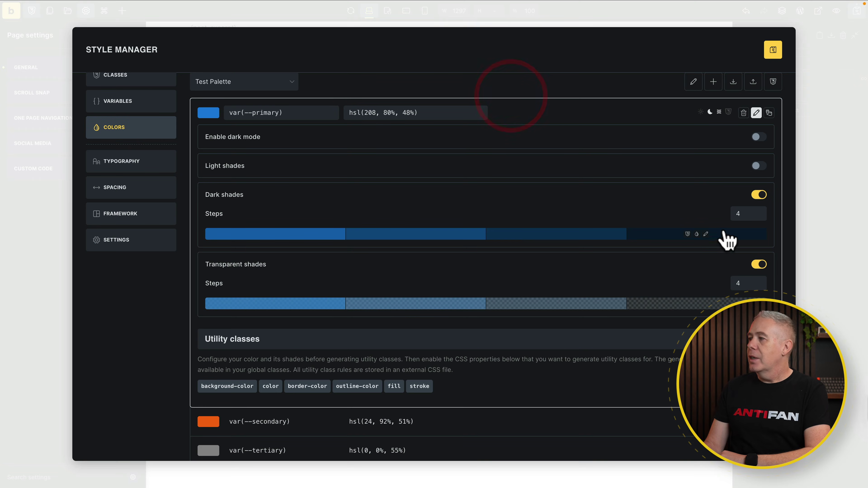
left_click(757, 195)
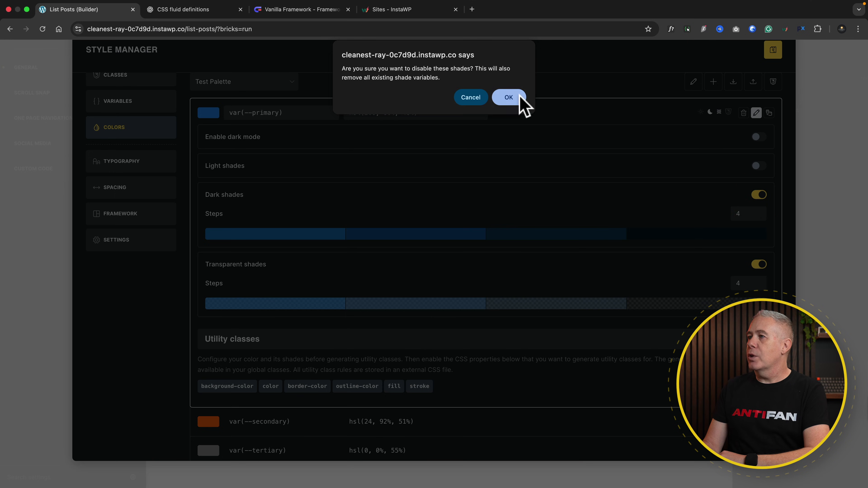
left_click(518, 97)
left_click(757, 224)
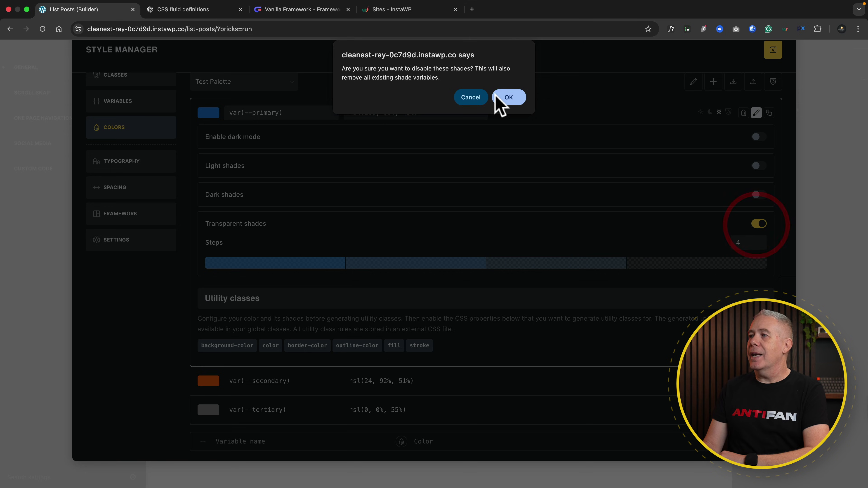
left_click(507, 96)
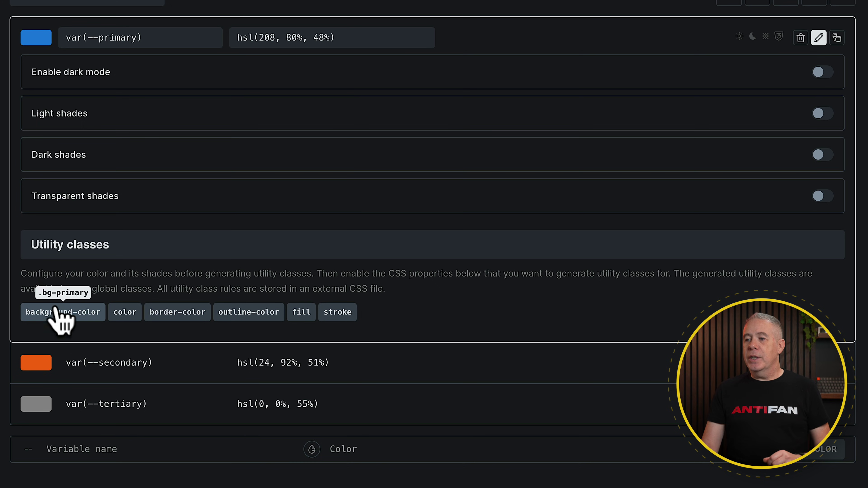
- Generate .bg-primary, .border-primary and .fill-primary utility classes from the primary colour
left_click(62, 319)
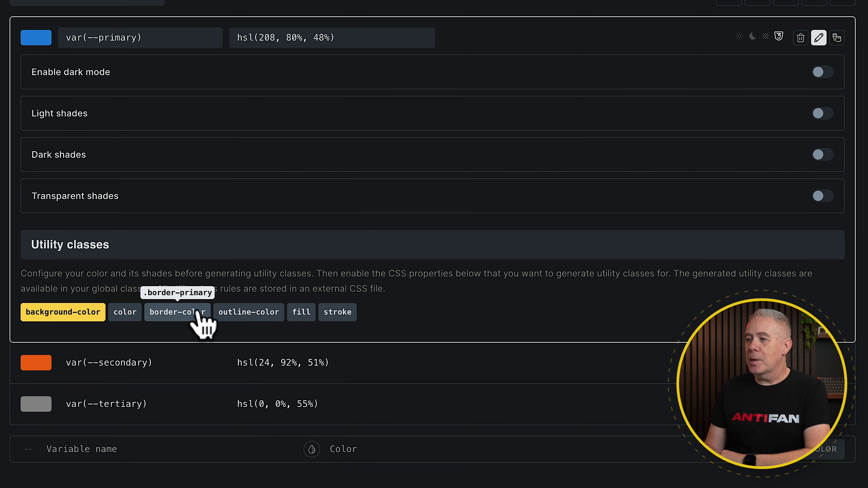
left_click(190, 314)
left_click(301, 314)
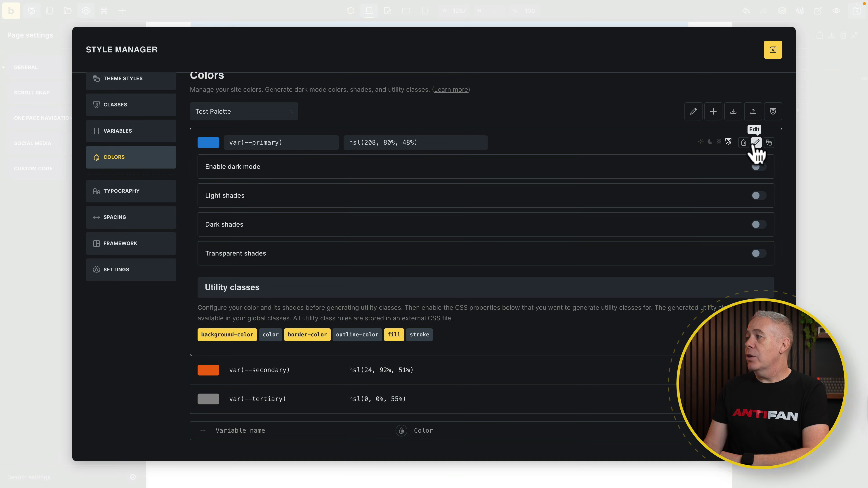
left_click(756, 143)
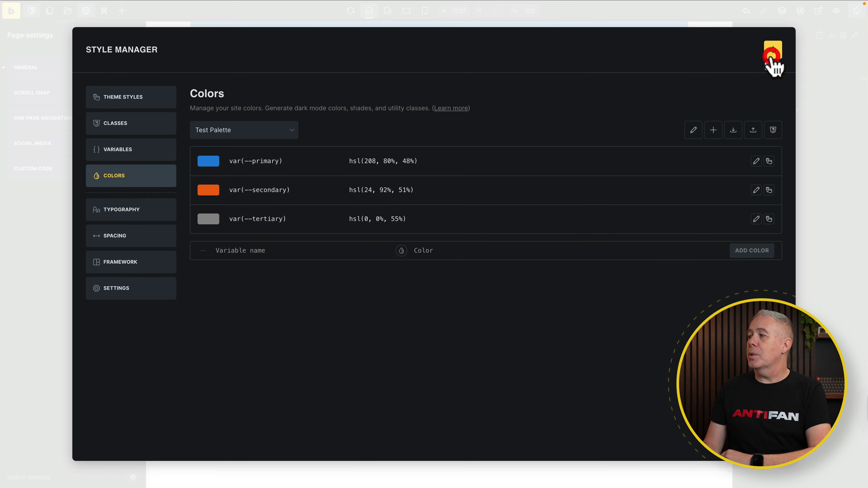
left_click(123, 130)
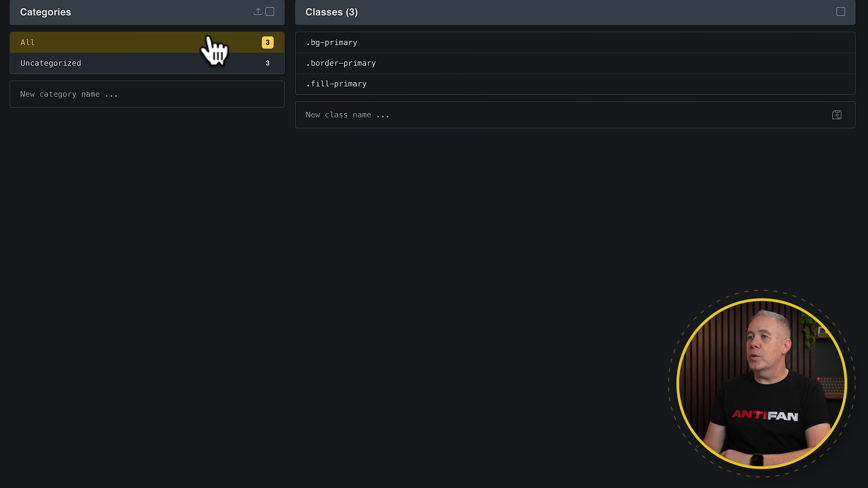
- Create a new class category named 'Utility Classes'
left_click(123, 96)
type("Utility Classes")
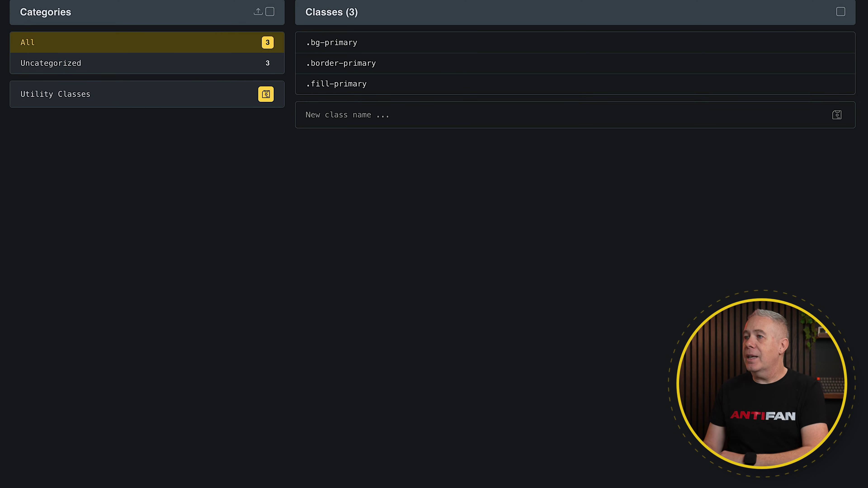
left_click(264, 96)
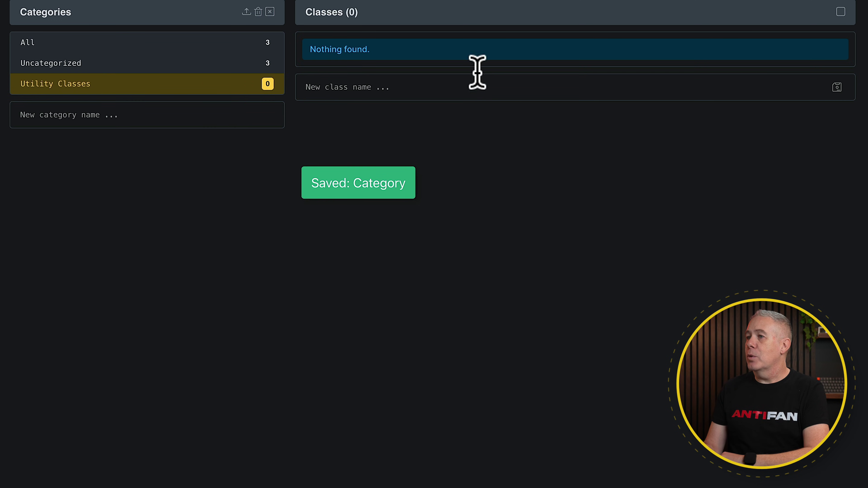
- Assign .bg-primary, .border-primary and .fill-primary to the Utility Classes category
left_click(115, 41)
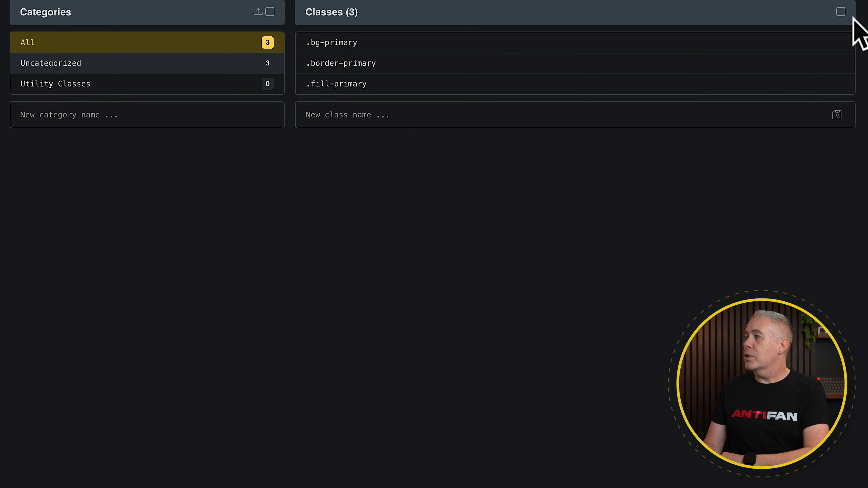
left_click(841, 12)
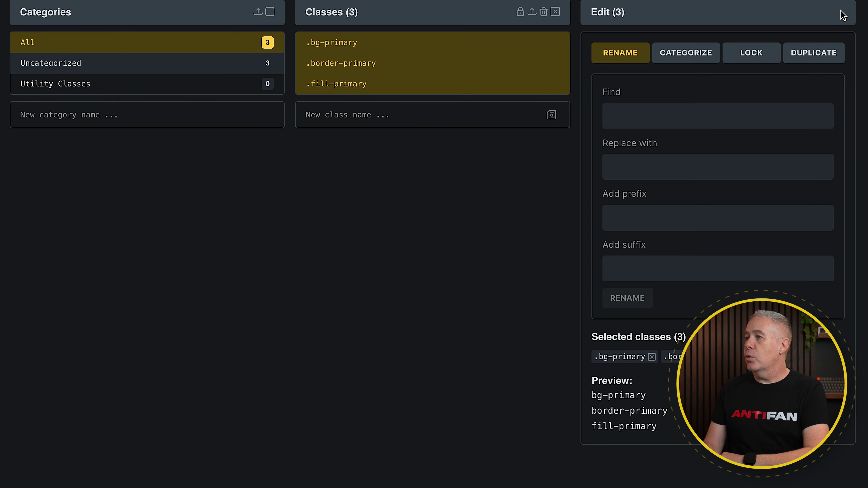
left_click(694, 55)
left_click(660, 113)
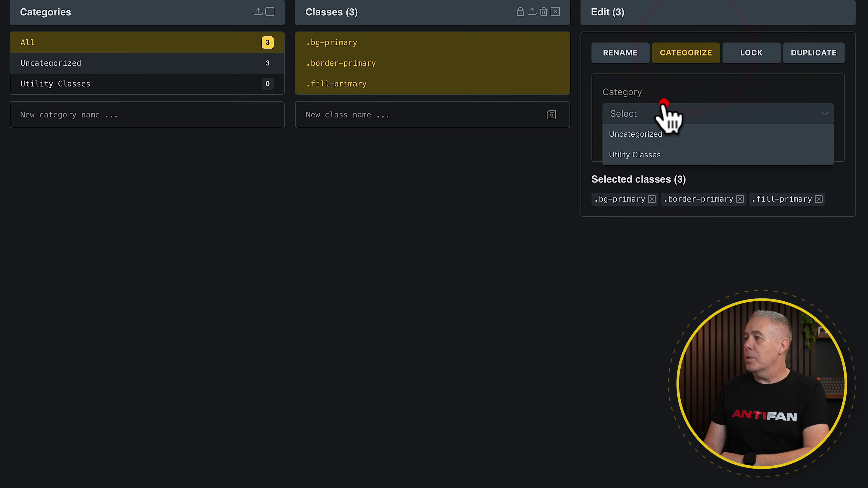
left_click(644, 153)
left_click(643, 152)
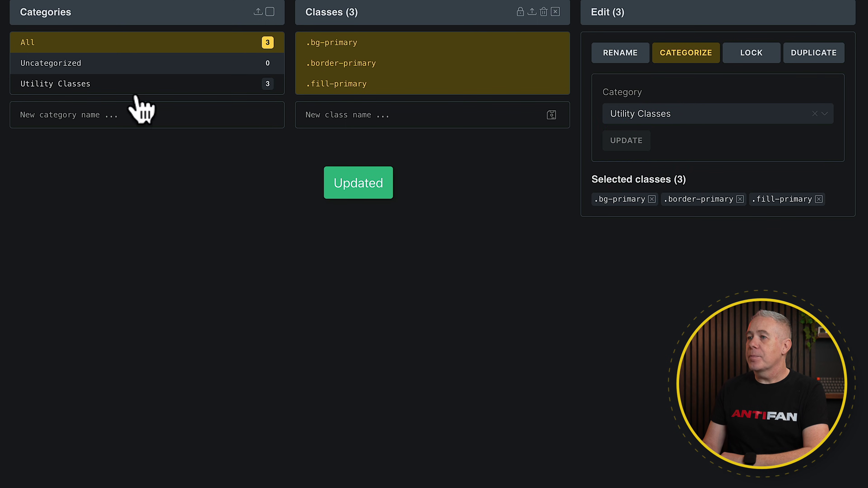
left_click(120, 86)
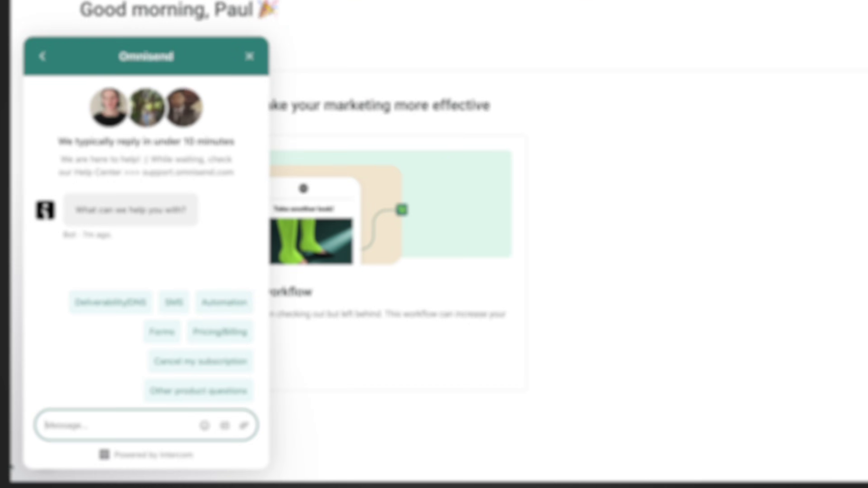
- Start a free Omnisend sign-up, filling in a business e-mail address
type("How")
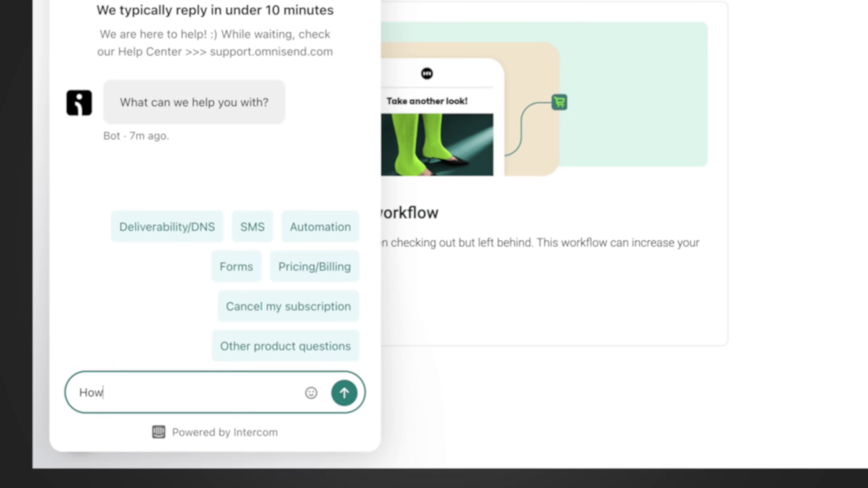
type(" do I view my contact activity in re")
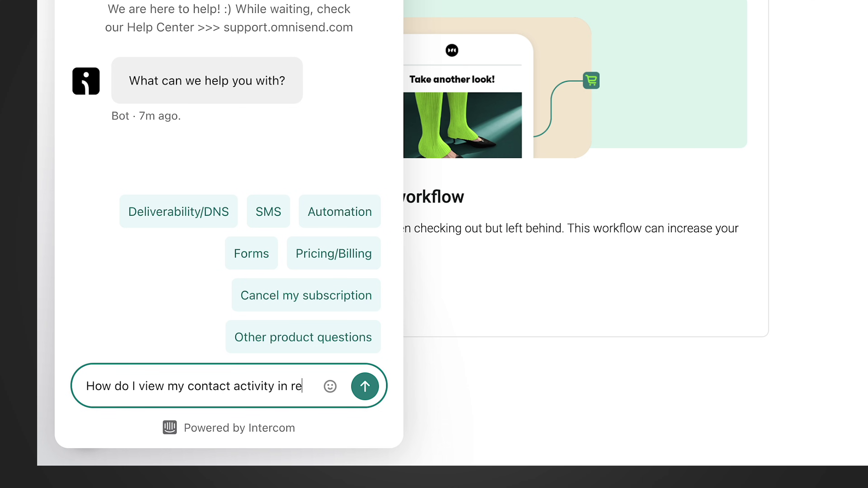
type("al-time")
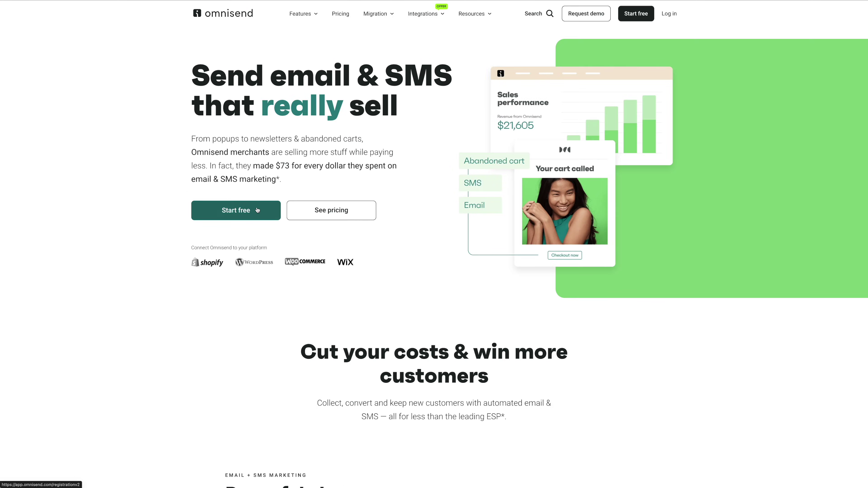
left_click(258, 210)
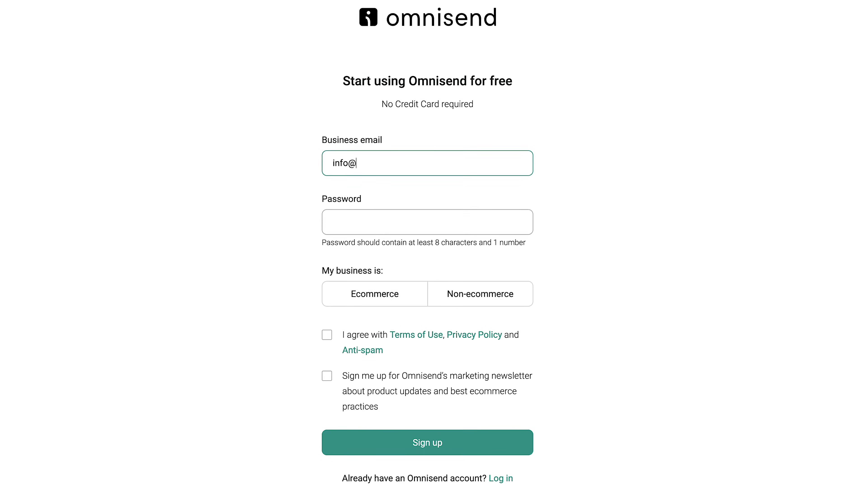
left_click(333, 223)
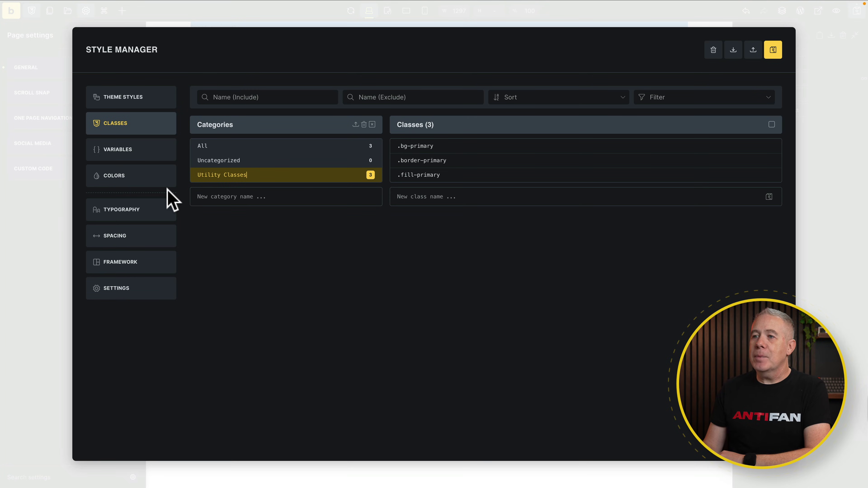
- Create a 'Headings' typography scale, adding --text-2xs through --text-2xl variables
left_click(138, 212)
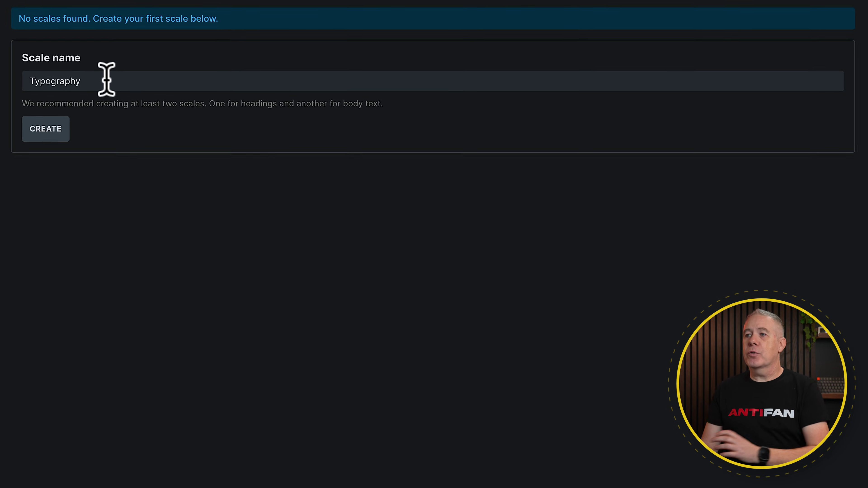
left_click_drag(105, 79, 27, 78)
type("Headings")
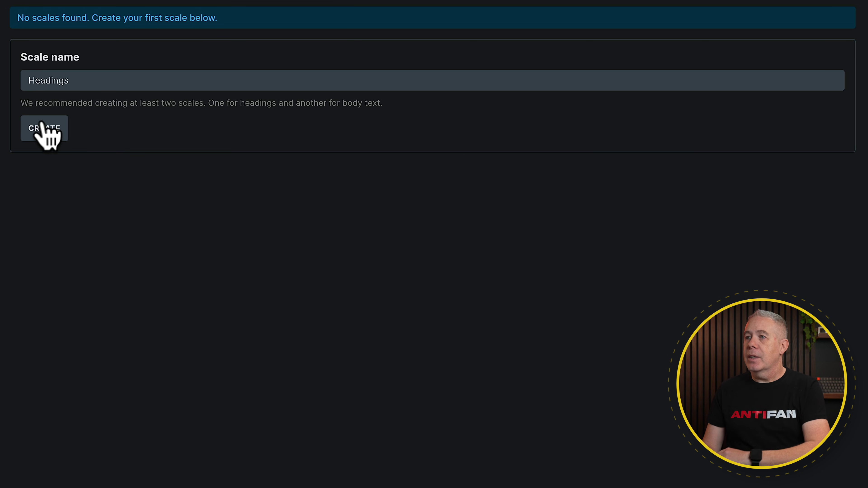
left_click(42, 127)
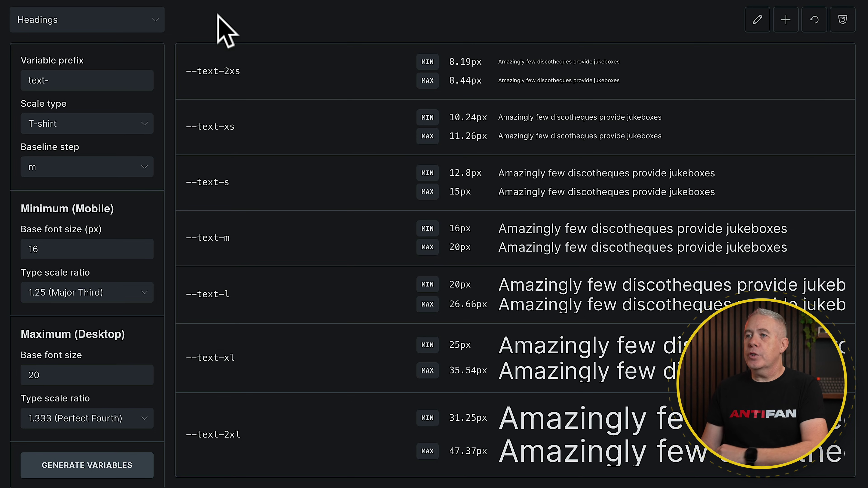
- Give the Headings scale prefix 'h' and custom steps 6,5,4,3,2,1
left_click_drag(65, 79, 15, 78)
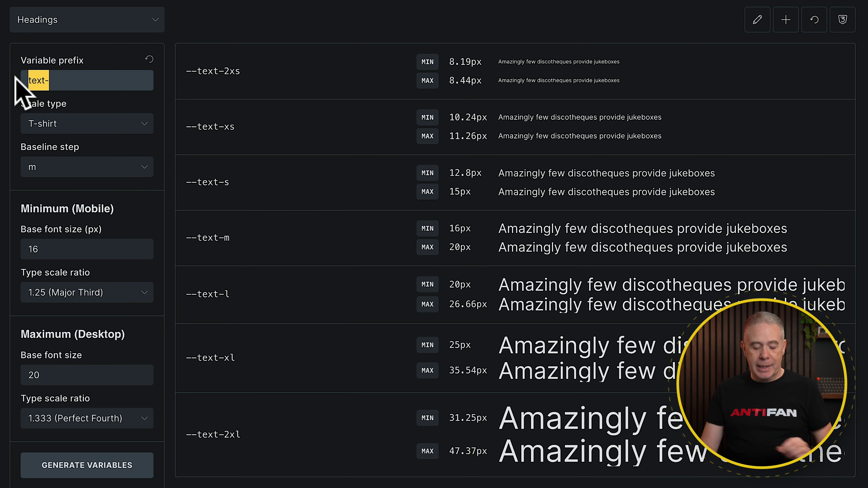
type("h")
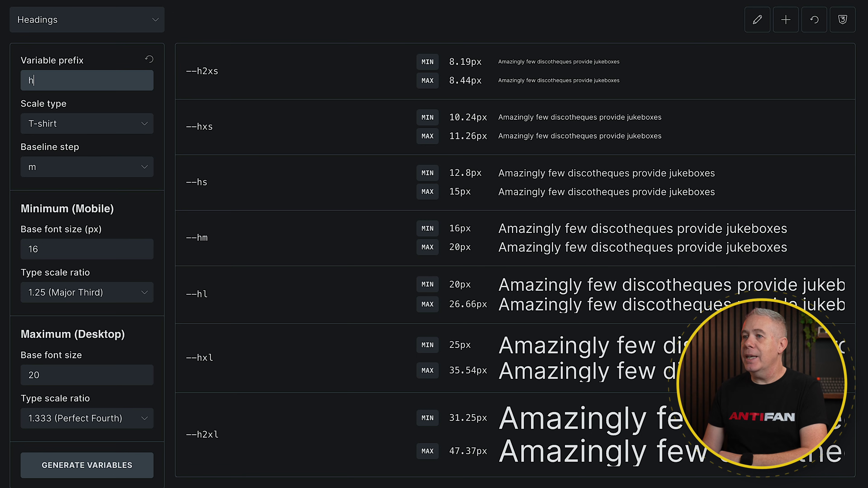
left_click(89, 125)
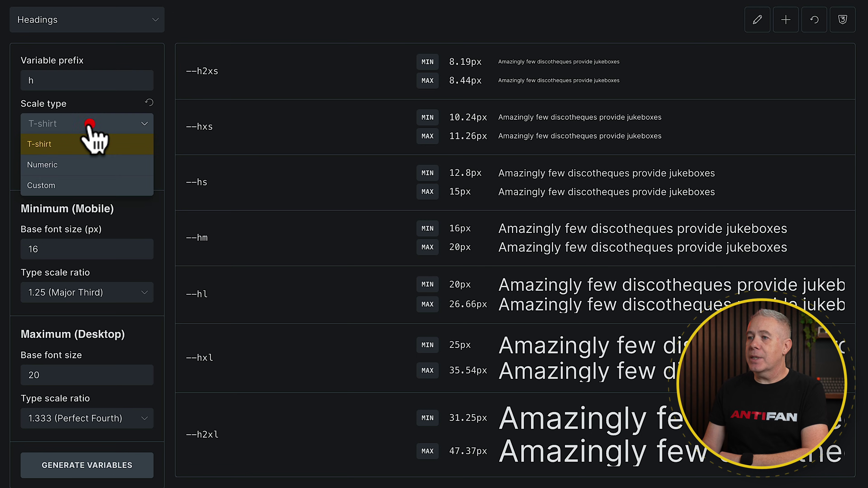
left_click(61, 186)
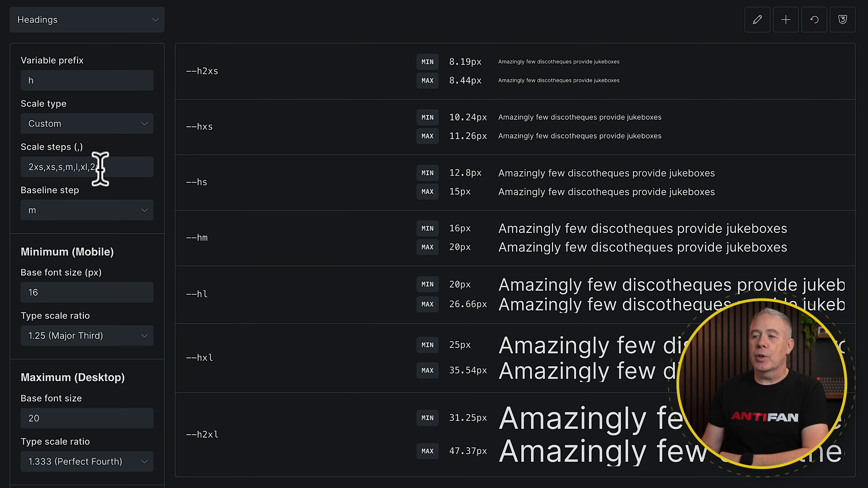
left_click_drag(103, 168, 21, 166)
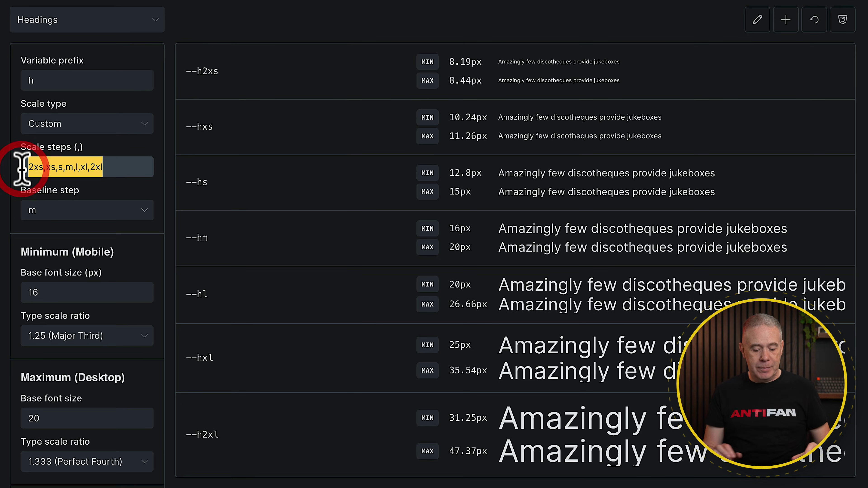
type("6,")
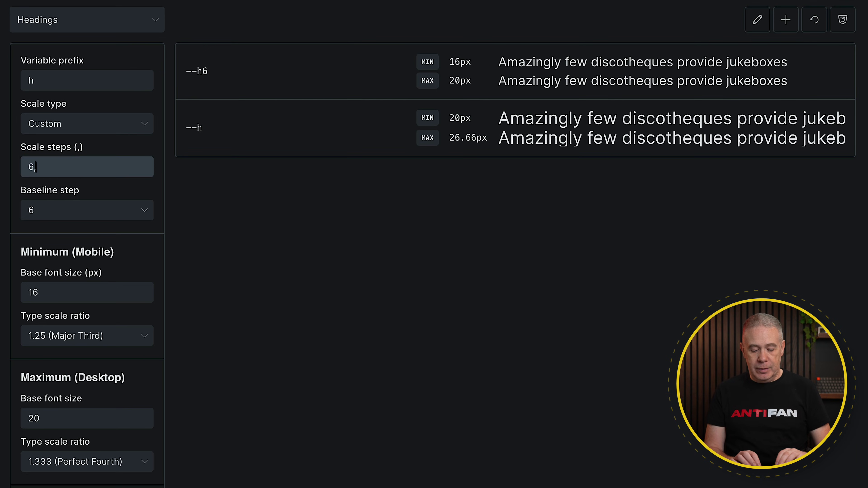
type("5,4,3,2,")
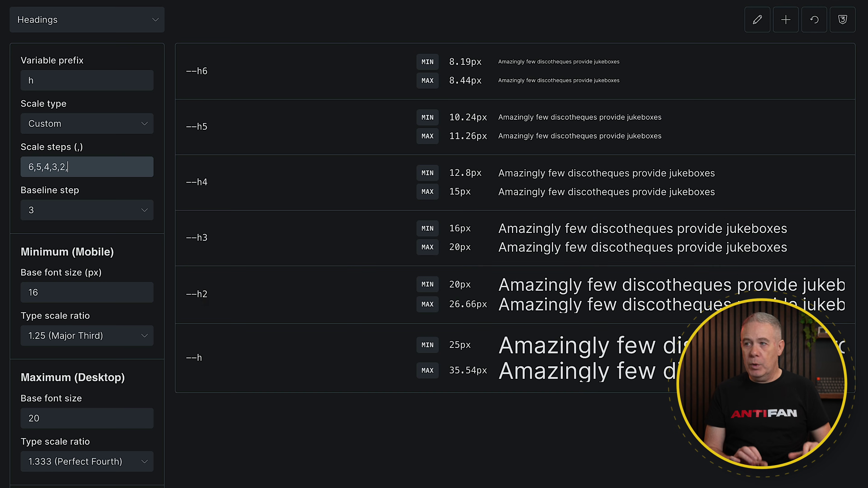
type("1")
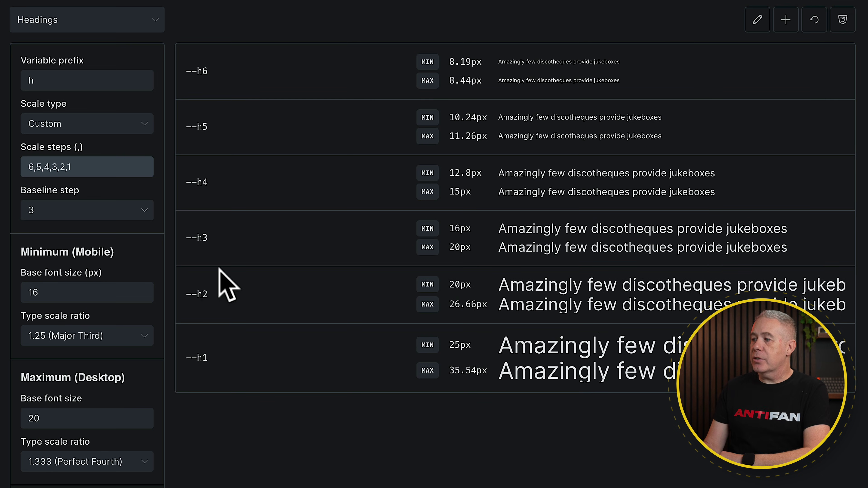
scroll(89, 356, "down", 3)
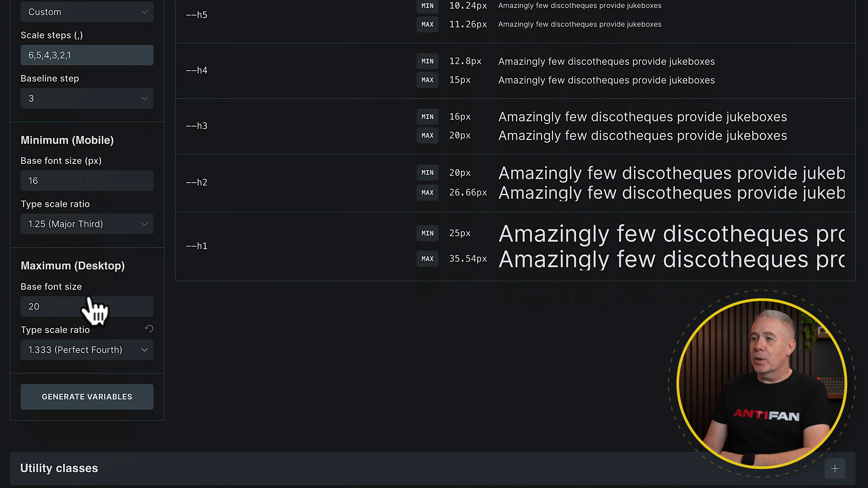
- Set the Headings base font size to 24px on mobile and 32px on desktop
left_click(86, 178)
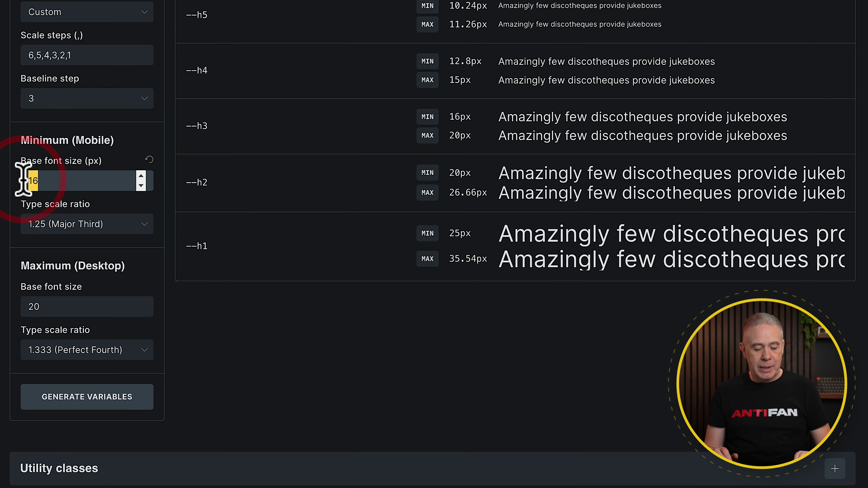
type("24")
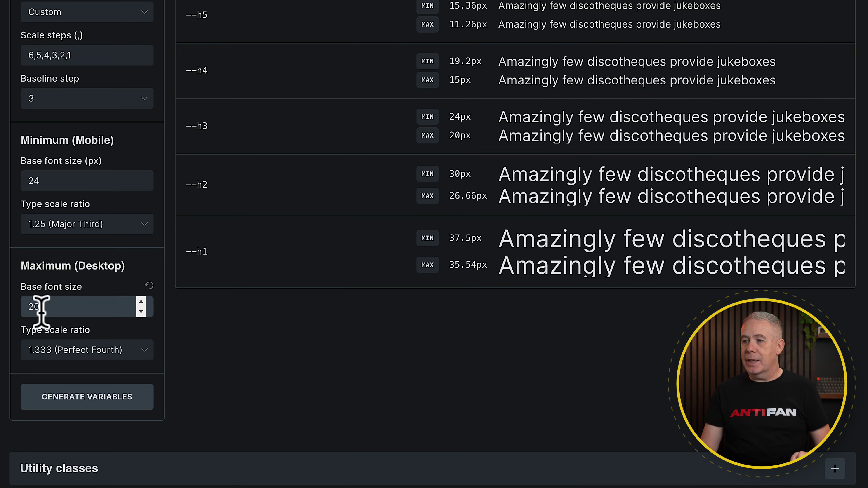
left_click_drag(38, 308, 10, 310)
type("32")
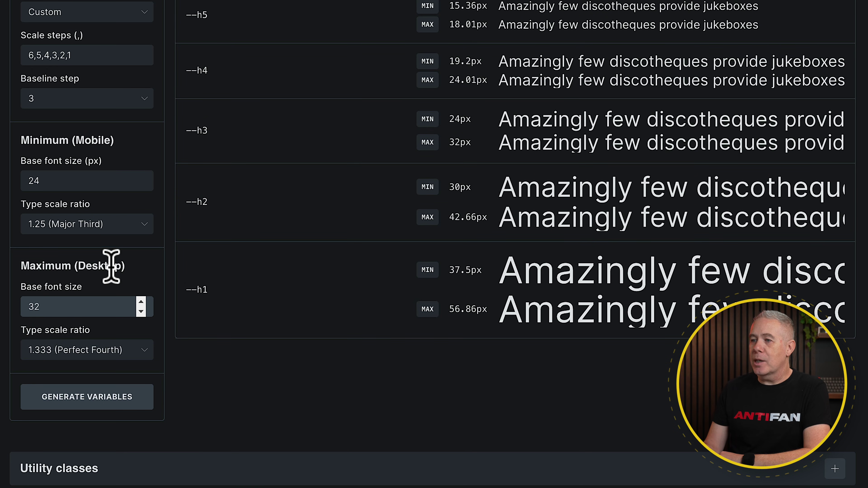
- Set both type scale ratios to 1.25 (Major Third) and save the Style Manager
left_click(116, 224)
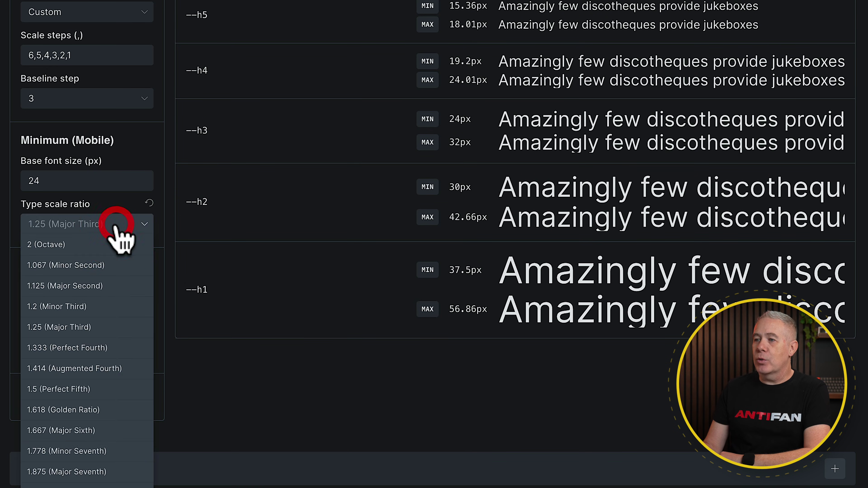
left_click(84, 246)
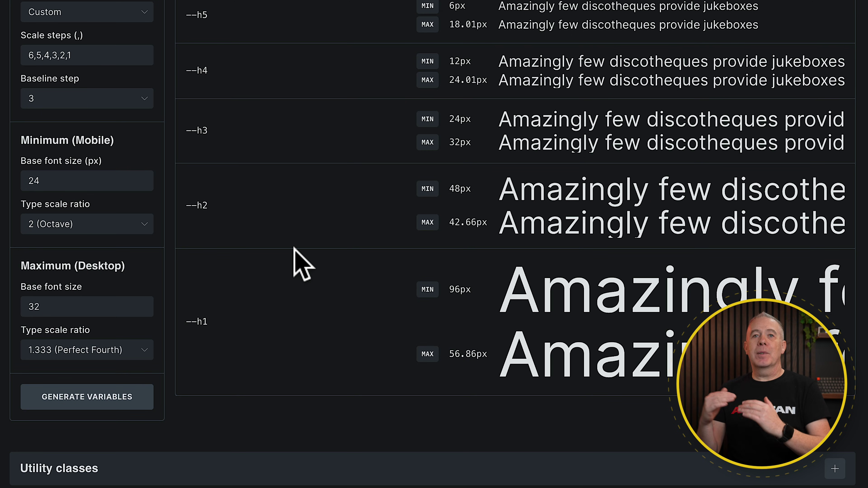
scroll(295, 249, "up", 1)
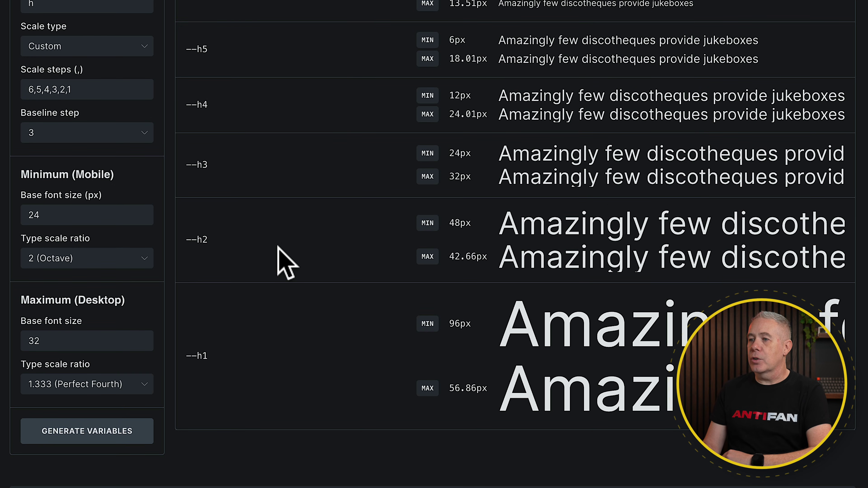
left_click(110, 261)
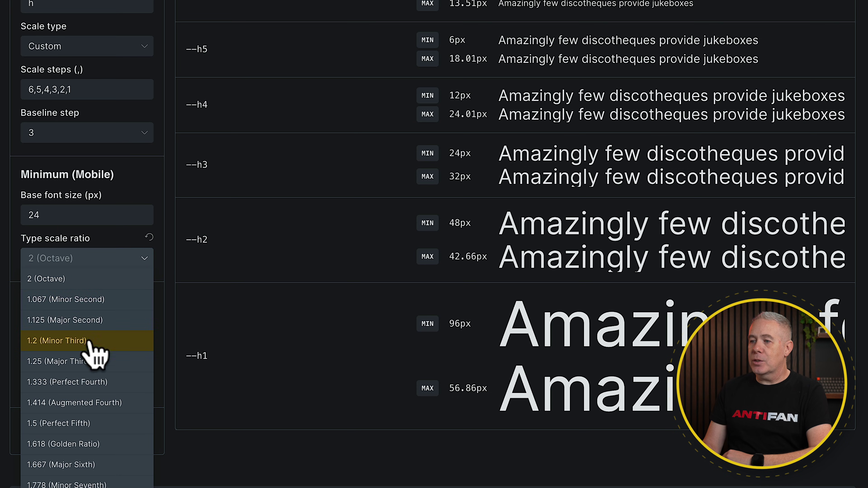
left_click(84, 363)
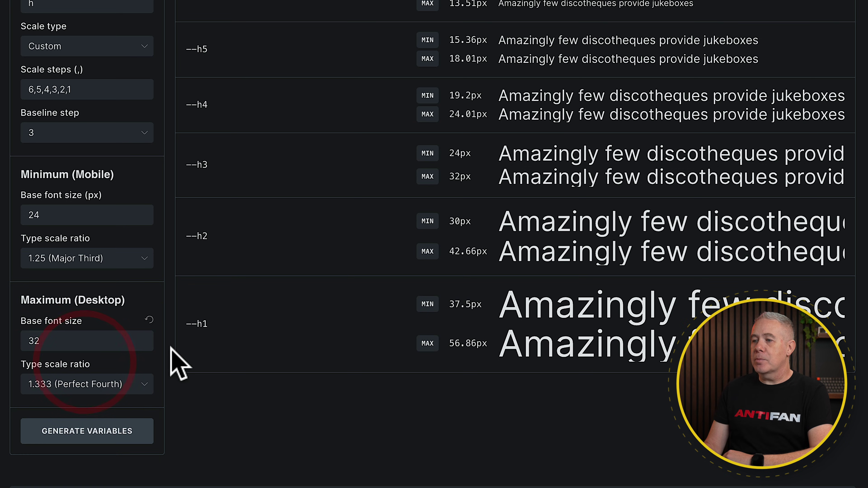
left_click(141, 386)
scroll(140, 400, "down", 3)
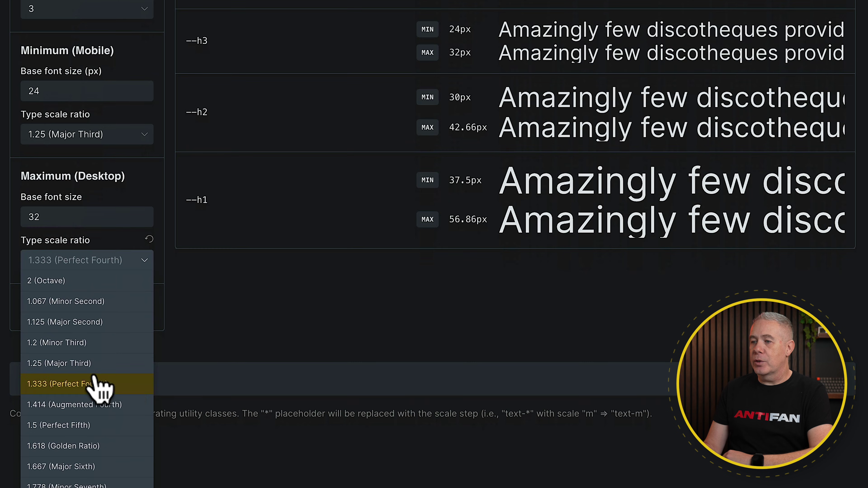
left_click(86, 364)
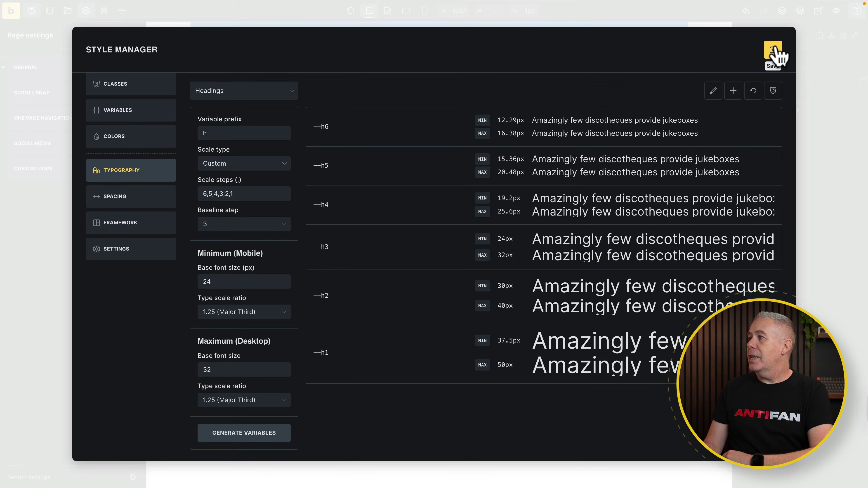
left_click(773, 50)
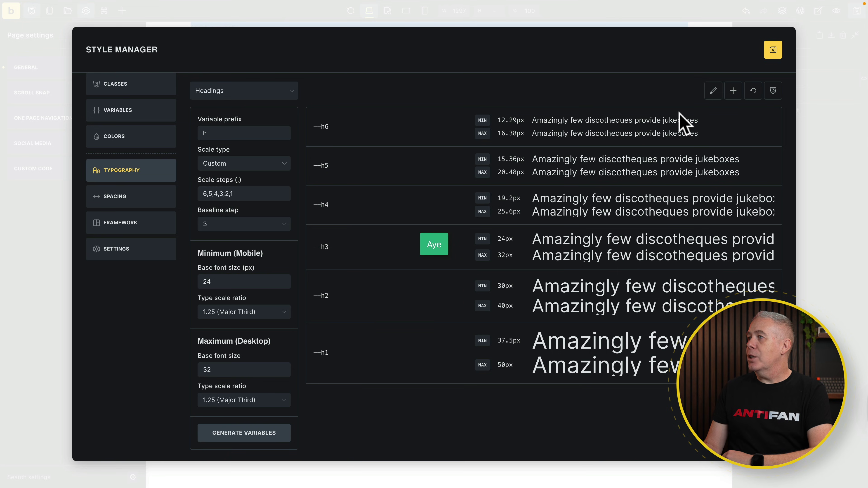
- Add a typography scale named 'Text' with default --text-2xs to --text-2xl variables
left_click(733, 91)
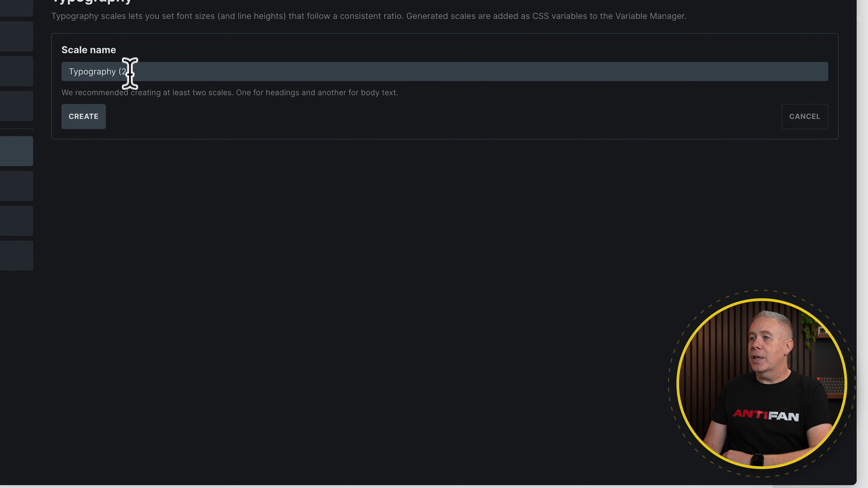
left_click_drag(250, 148, 197, 148)
type("Te")
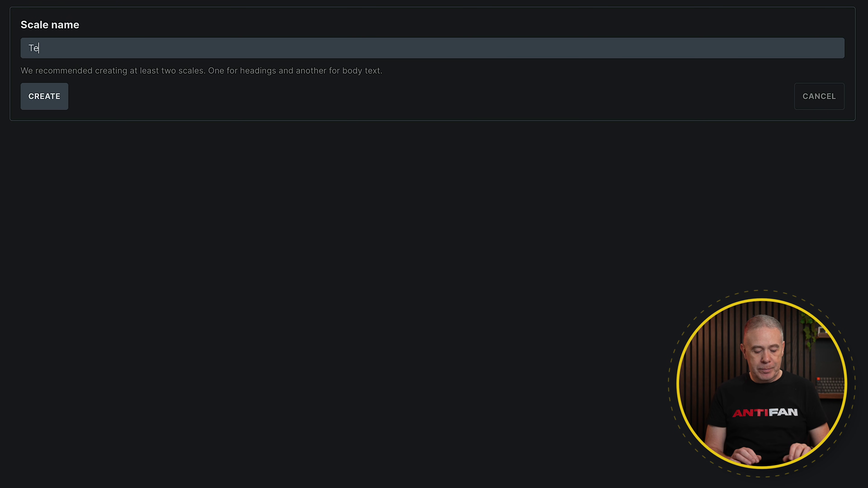
type("xt")
left_click(51, 97)
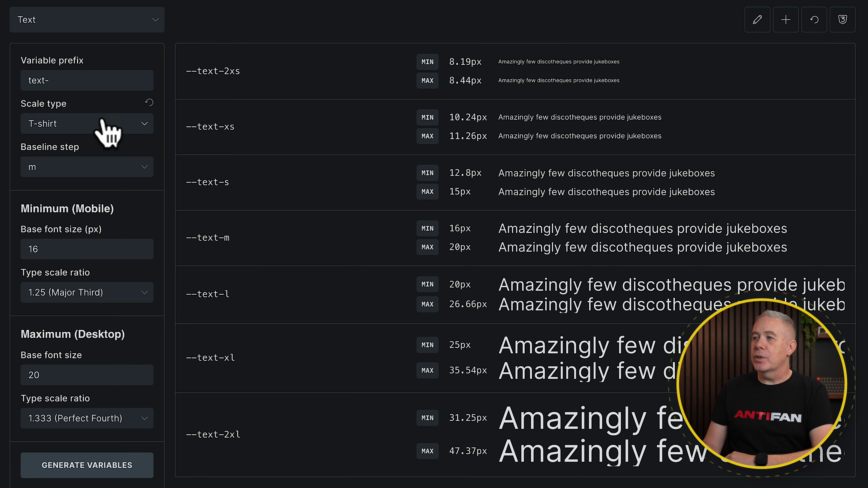
scroll(107, 164, "down", 1)
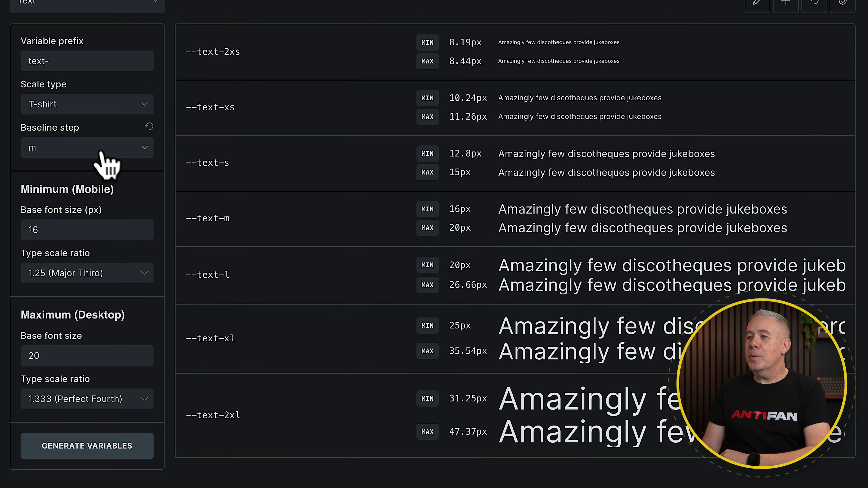
scroll(106, 165, "down", 1)
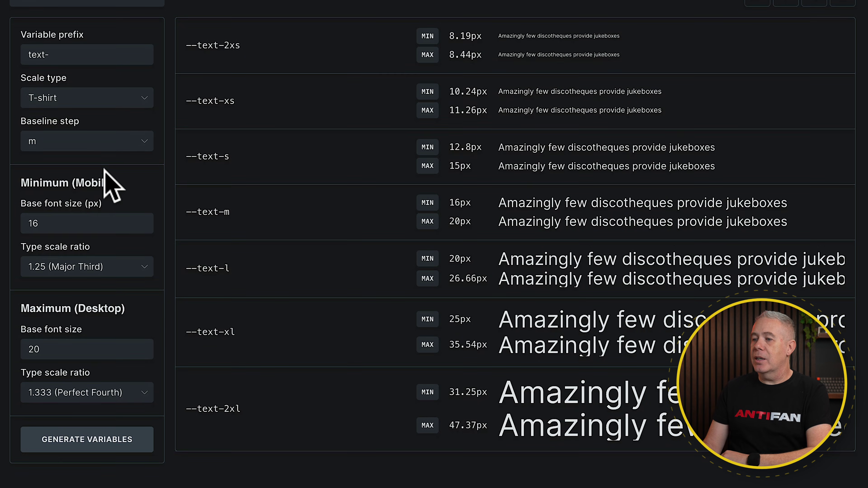
- Generate the seven fluid variables for the Text scale, then for the Headings scale
left_click(92, 433)
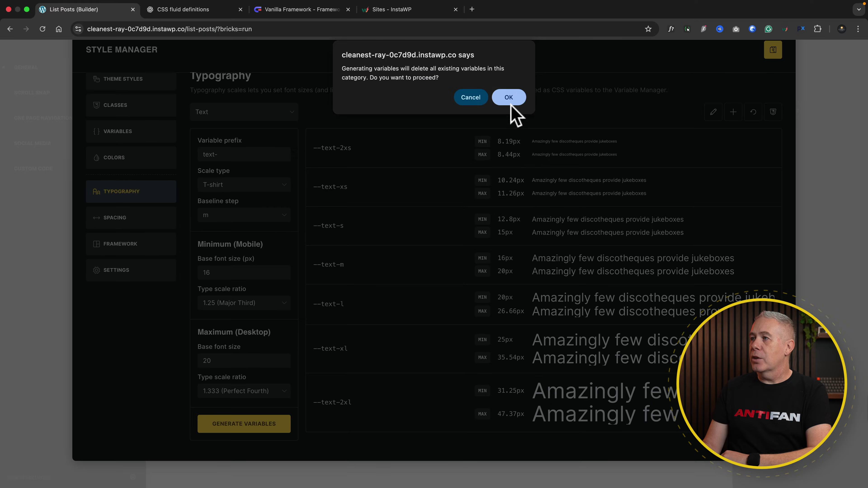
left_click(518, 96)
left_click(290, 114)
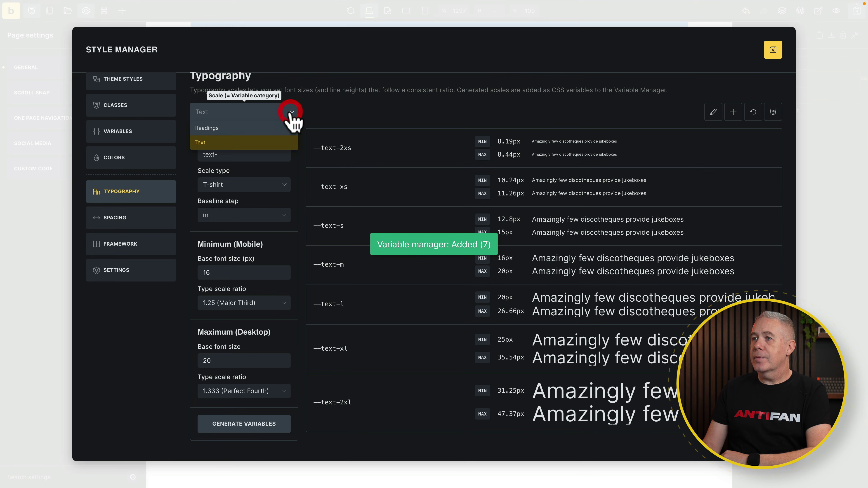
left_click(240, 131)
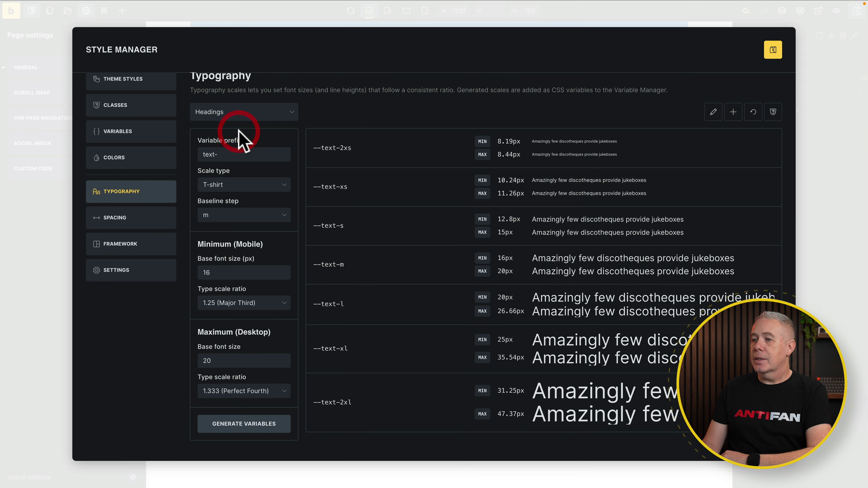
left_click(241, 428)
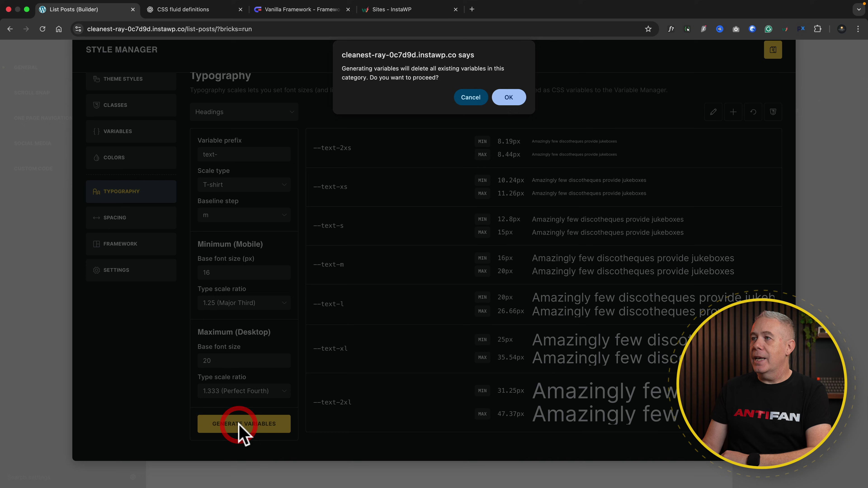
left_click(509, 97)
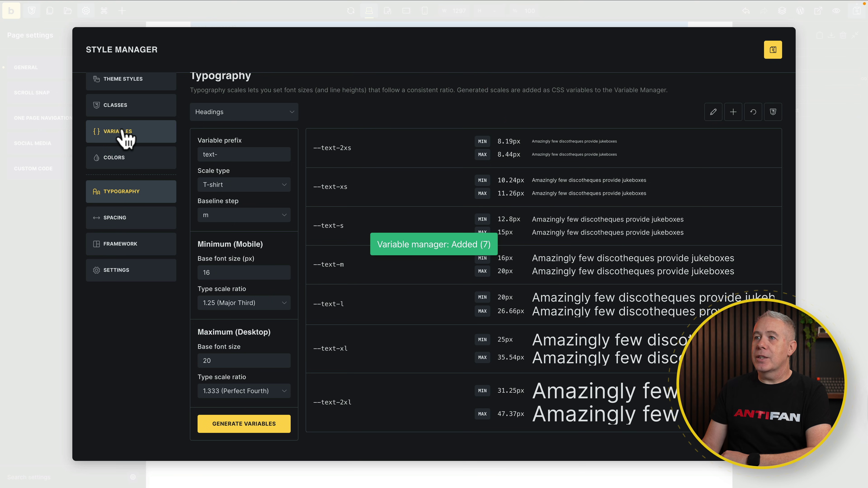
- Review the Headings and Text categories in the Variables list
left_click(125, 136)
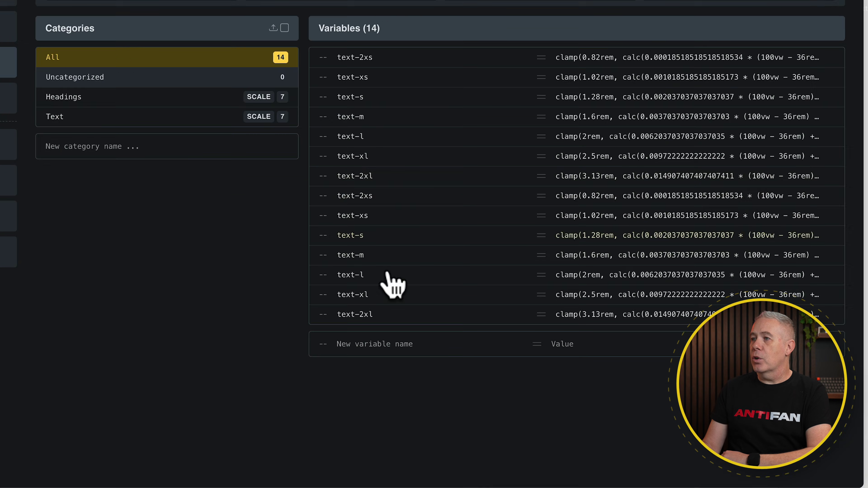
left_click(85, 96)
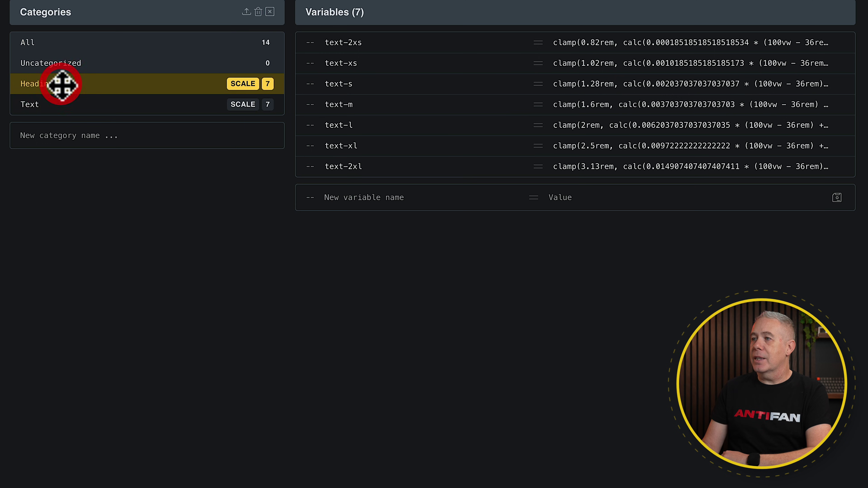
left_click(66, 101)
left_click(86, 85)
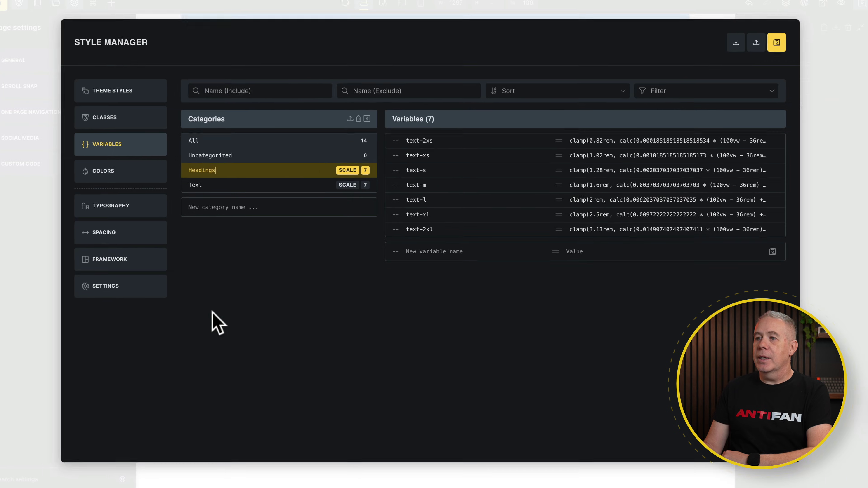
- Create the Spacing scale, keeping T-shirt size names after trying Numeric
left_click(113, 235)
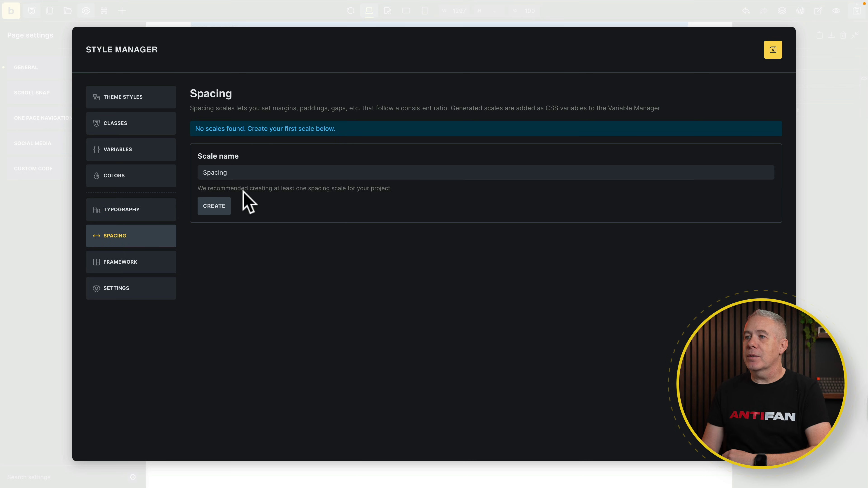
left_click(213, 206)
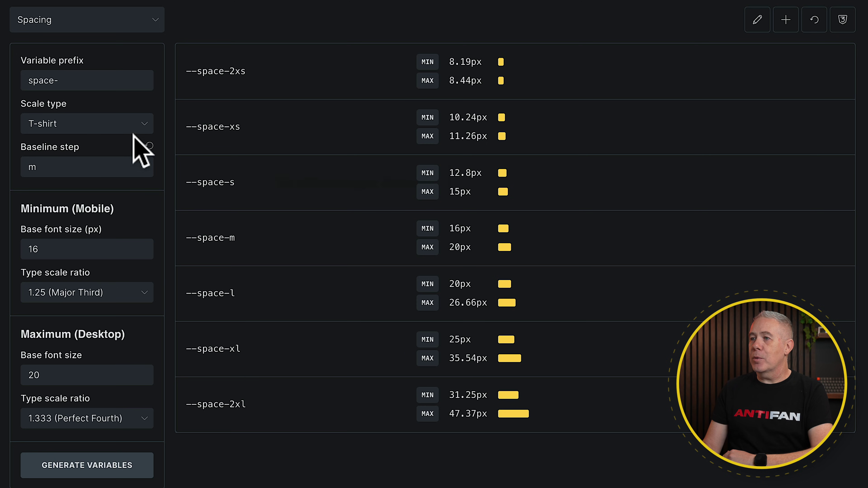
left_click(143, 126)
left_click(84, 163)
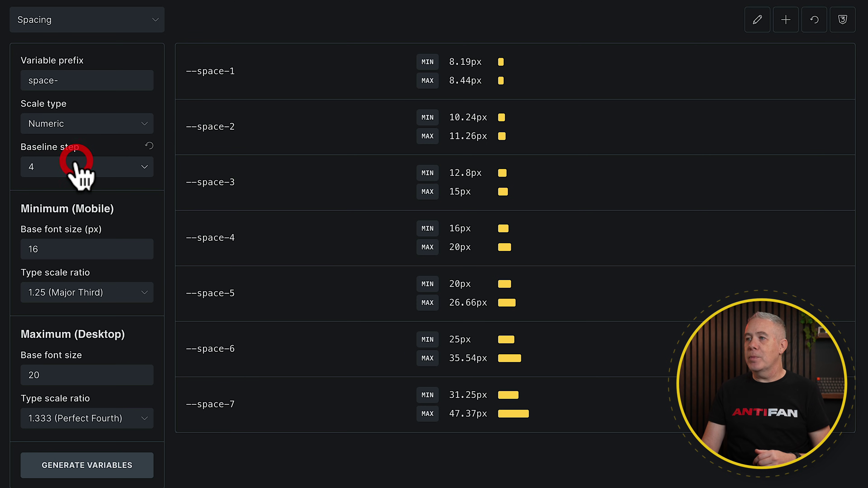
left_click(139, 125)
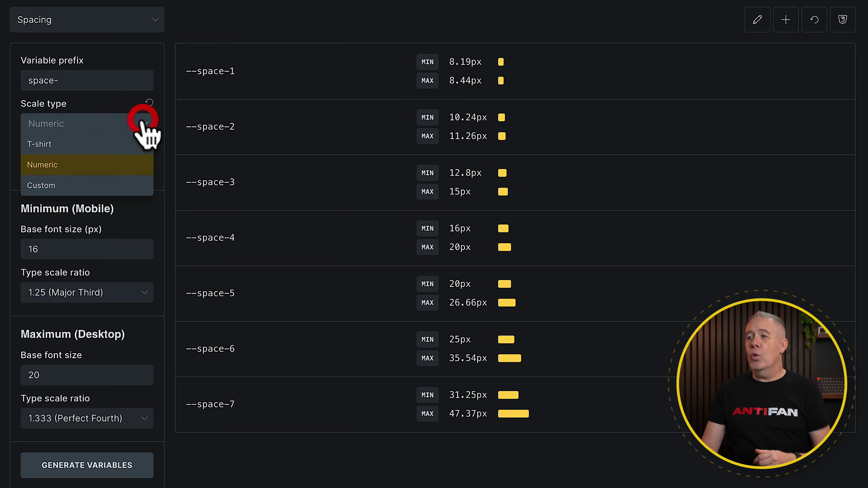
left_click(84, 146)
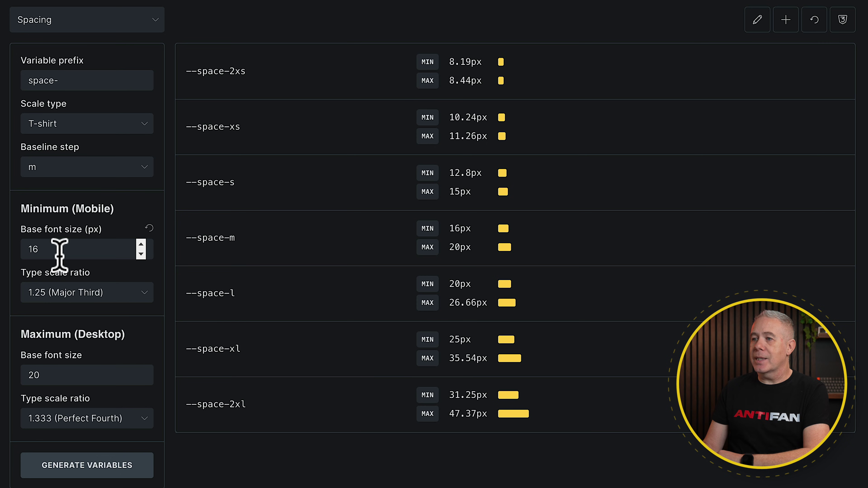
- Set the desktop maximum base size to 24px and generate the --space-2xs to --space-2xl variables
left_click(46, 371)
key("BackSpace")
type("4")
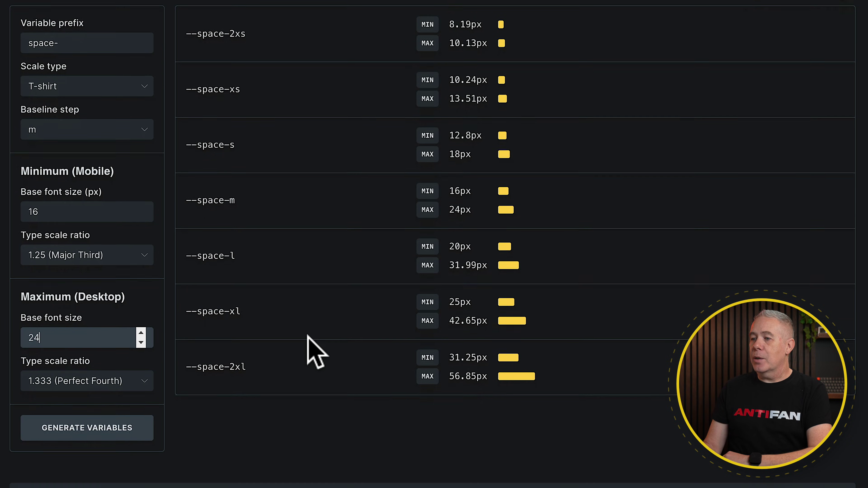
scroll(310, 349, "down", 2)
left_click(124, 411)
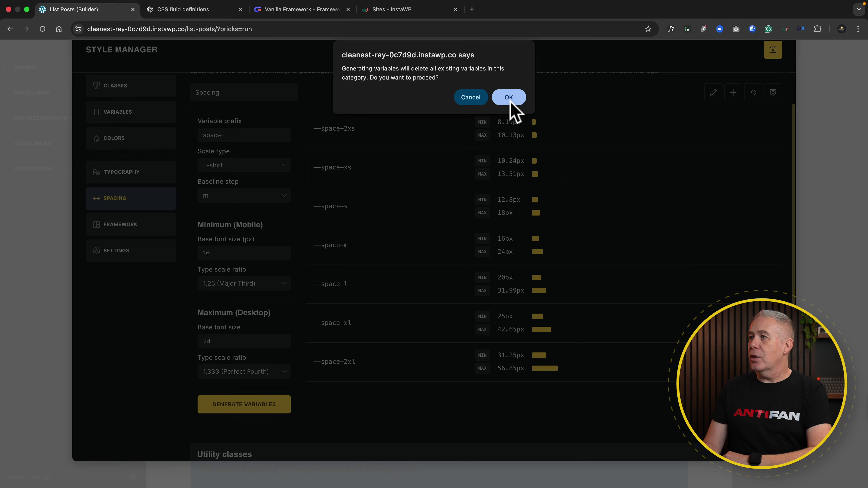
left_click(473, 2)
scroll(385, 314, "down", 1)
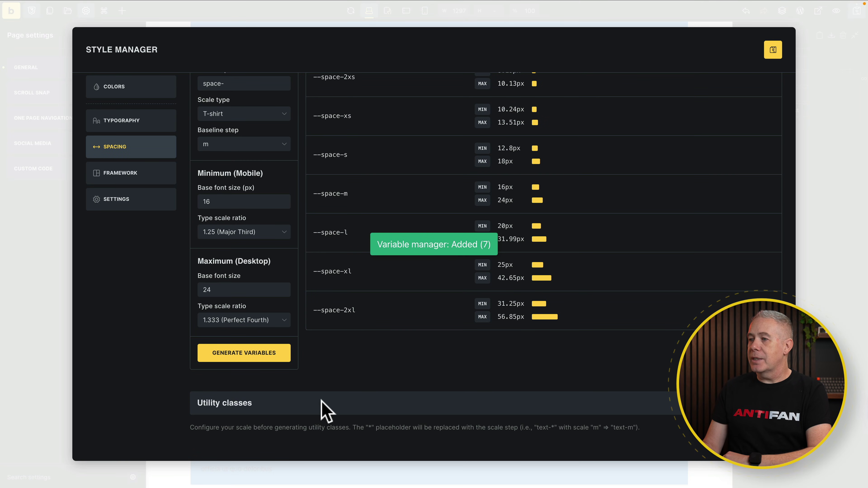
scroll(334, 328, "up", 4)
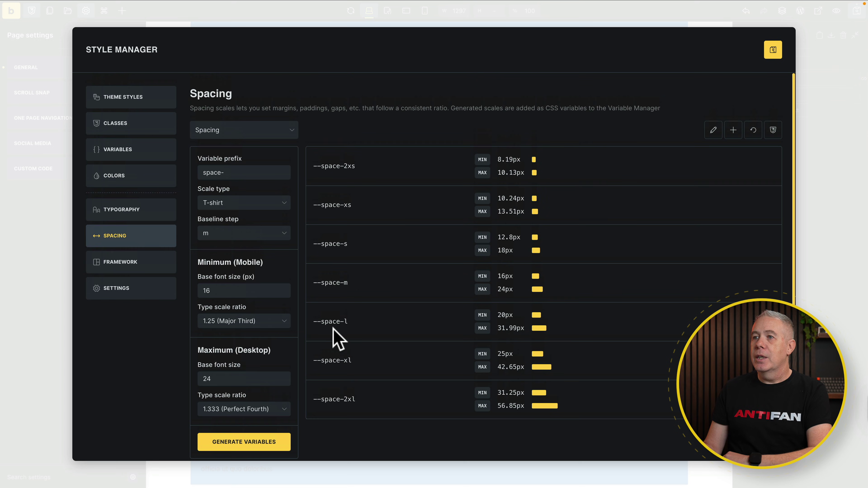
- Filter the Variables list by the Headings, Text and Spacing categories
left_click(119, 151)
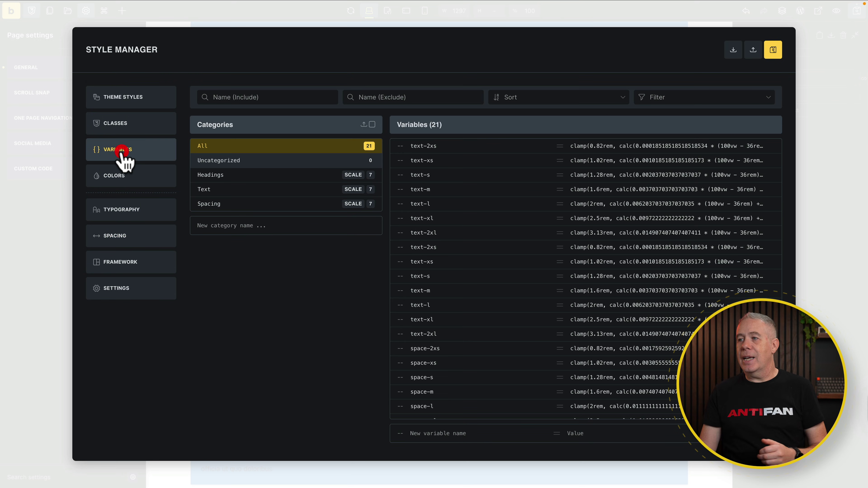
left_click(236, 178)
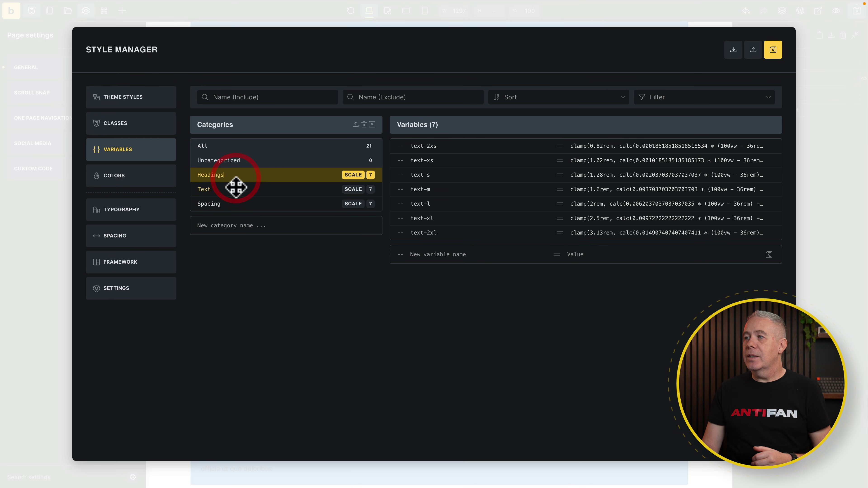
left_click(234, 189)
left_click(234, 204)
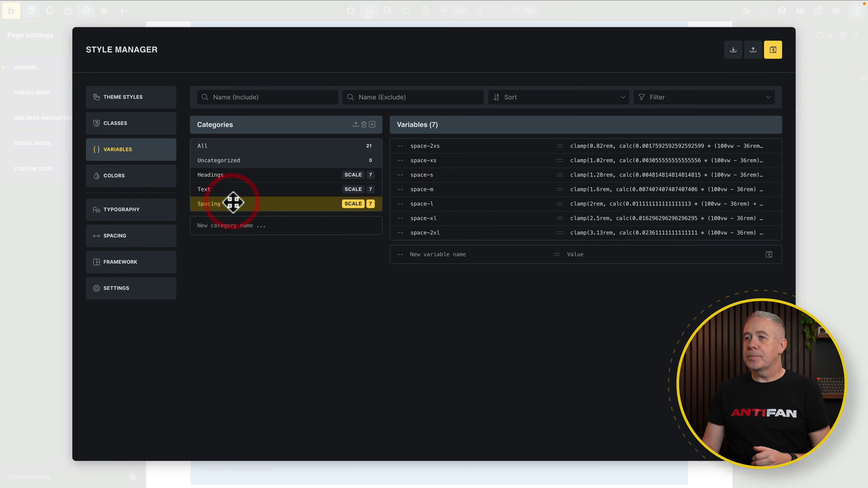
- Visit the Colors and Typography settings, then save and close the Style Manager
left_click(138, 177)
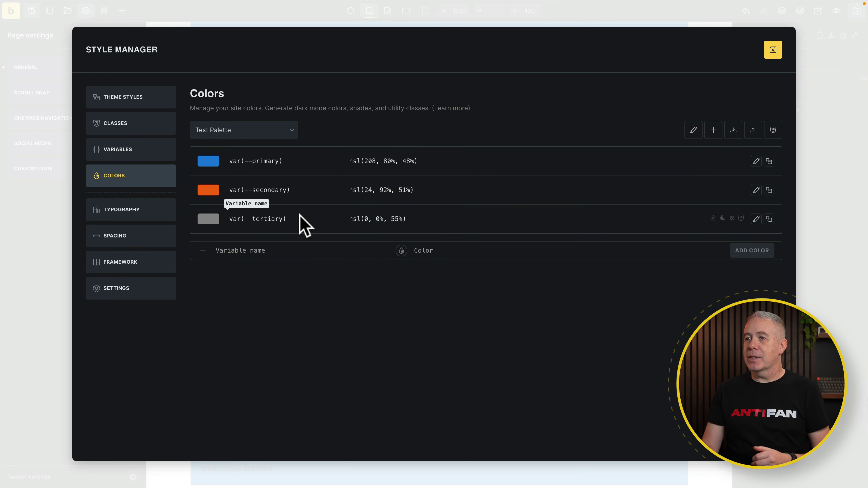
left_click(137, 214)
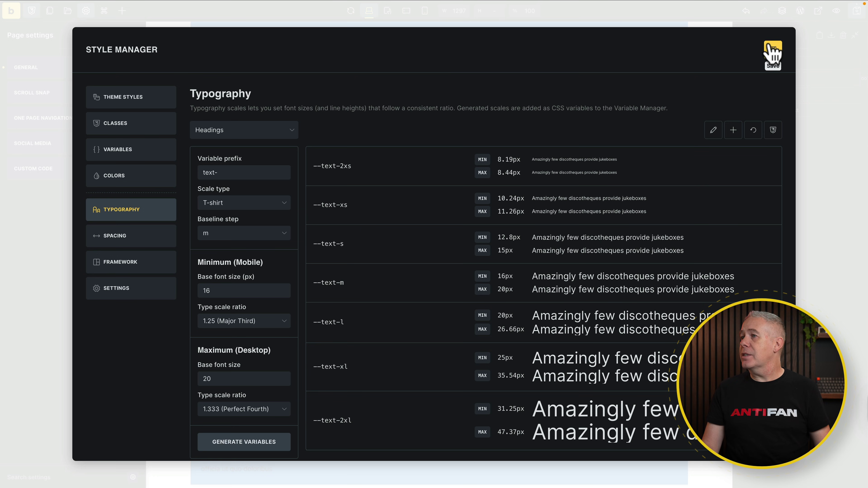
left_click(773, 52)
key("Escape")
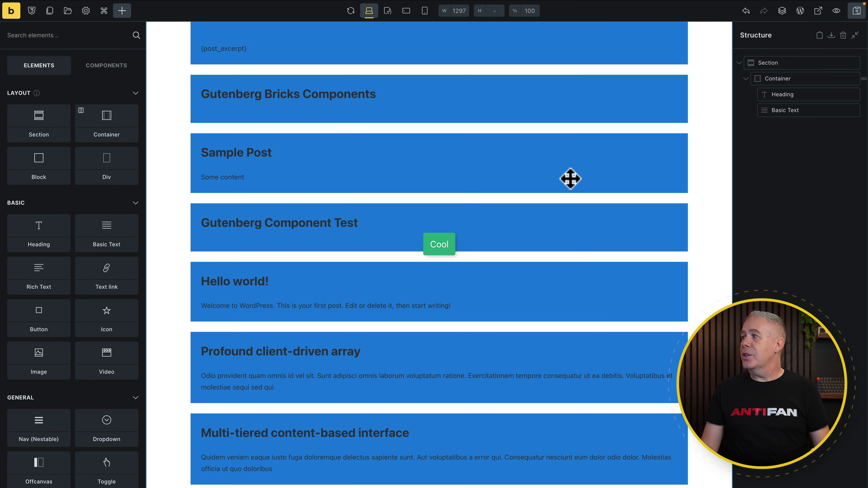
- Set the post title heading's Typography font size to the Headings variable text-xl
left_click(801, 98)
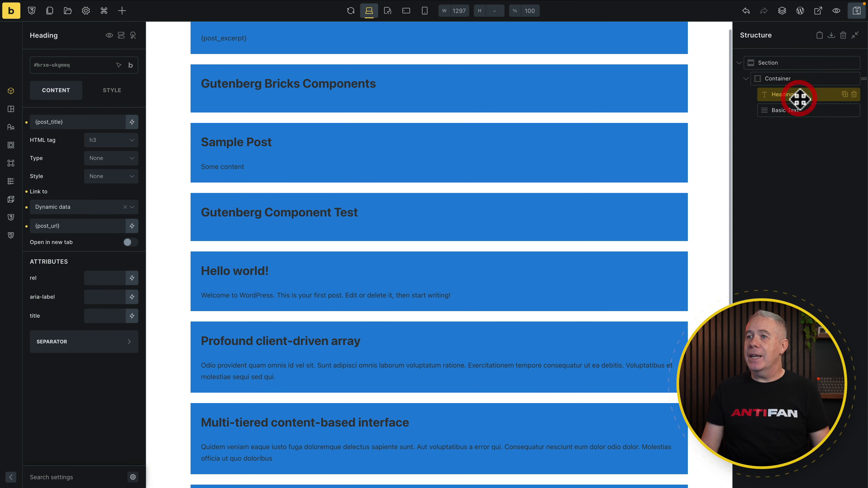
left_click(111, 93)
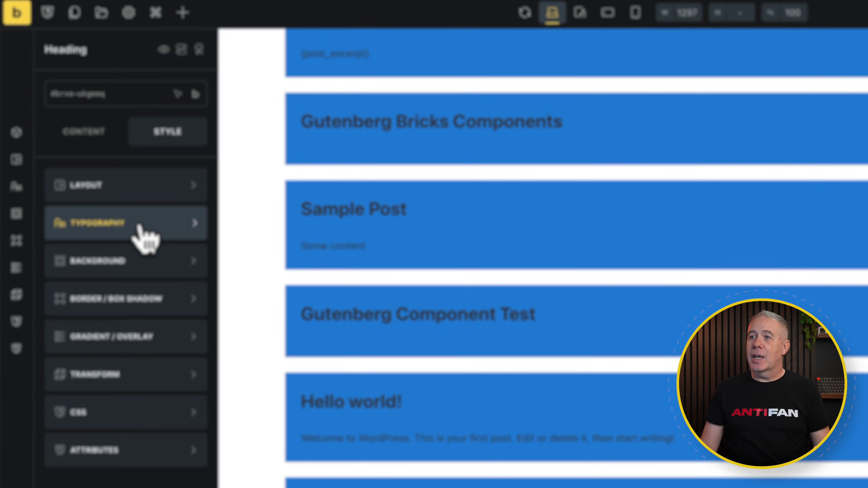
left_click(96, 150)
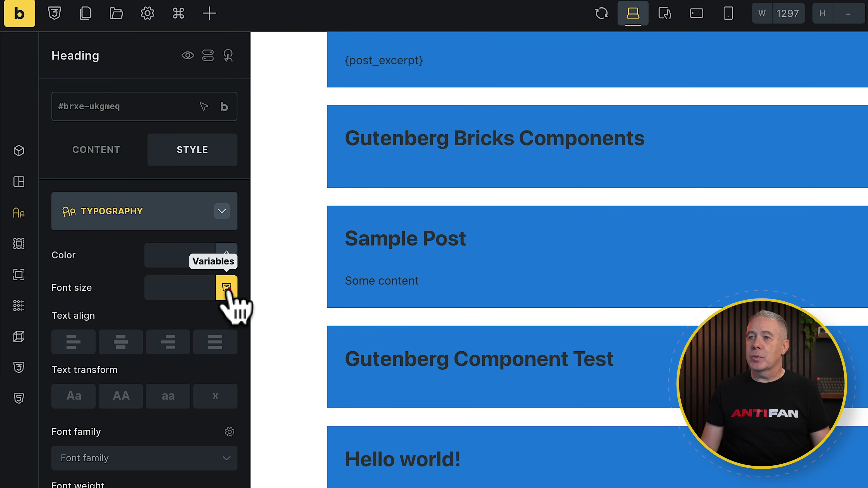
left_click(227, 289)
left_click(205, 349)
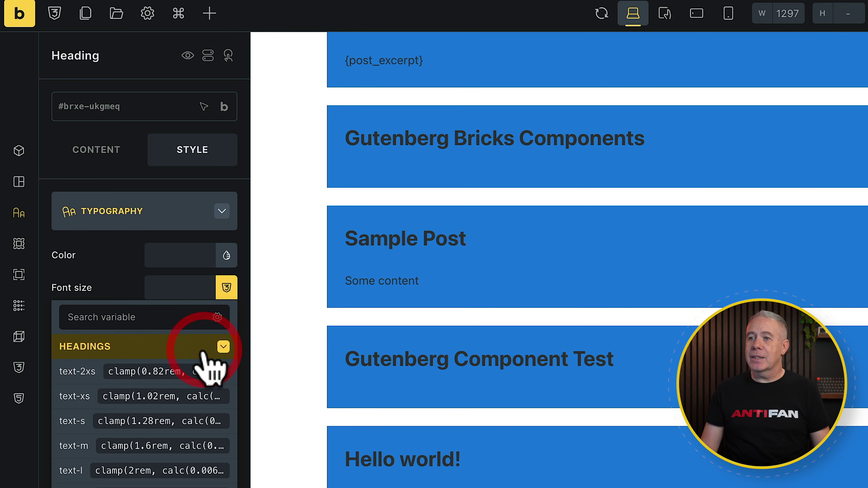
left_click(143, 487)
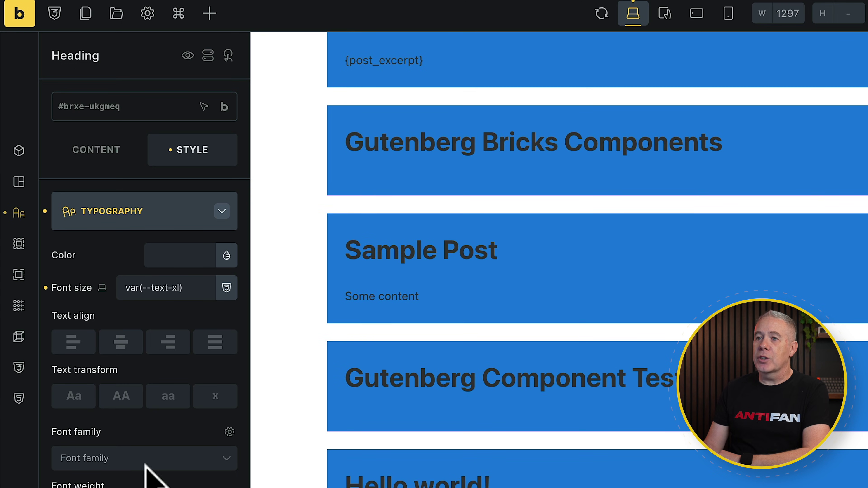
left_click_drag(196, 291, 107, 290)
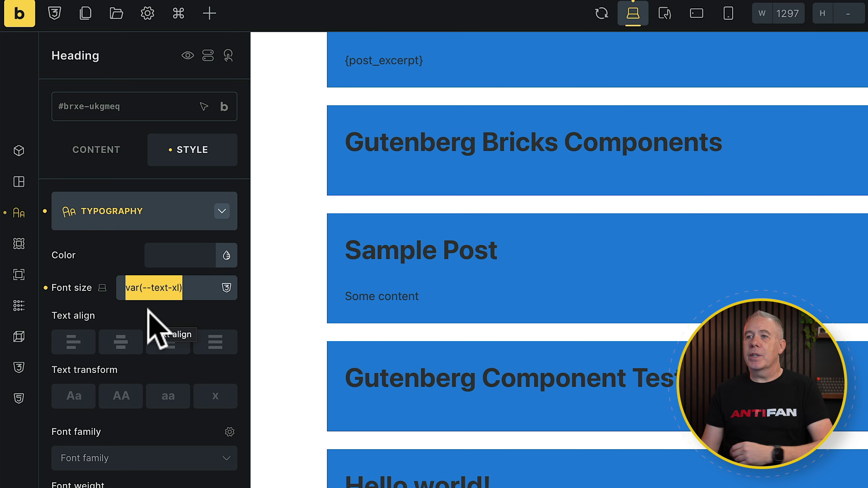
left_click(226, 257)
left_click(226, 257)
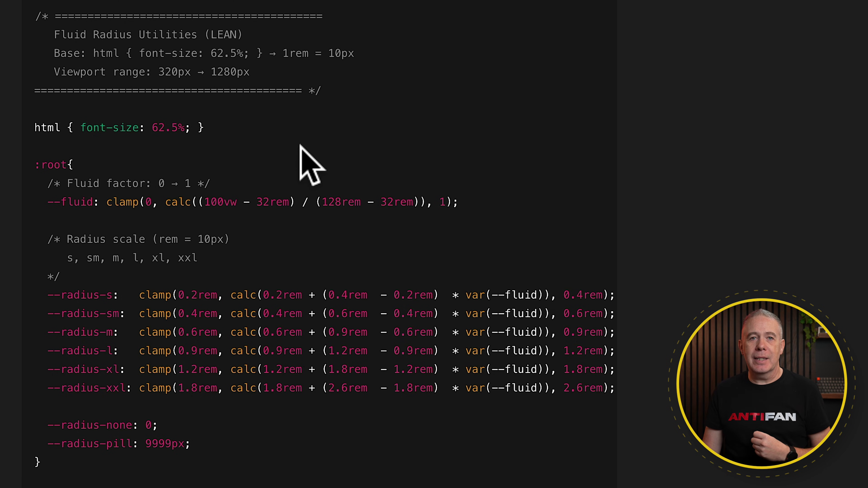
- Return to the List Posts (Builder) tab in the Bricks editor
left_click(86, 10)
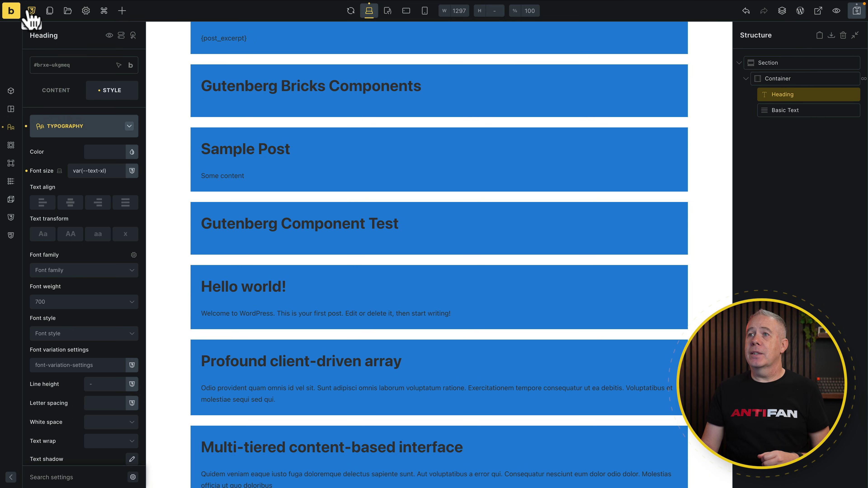
- Open Theme Styles in the Style Manager and expand its Typography section
left_click(31, 11)
left_click(78, 71)
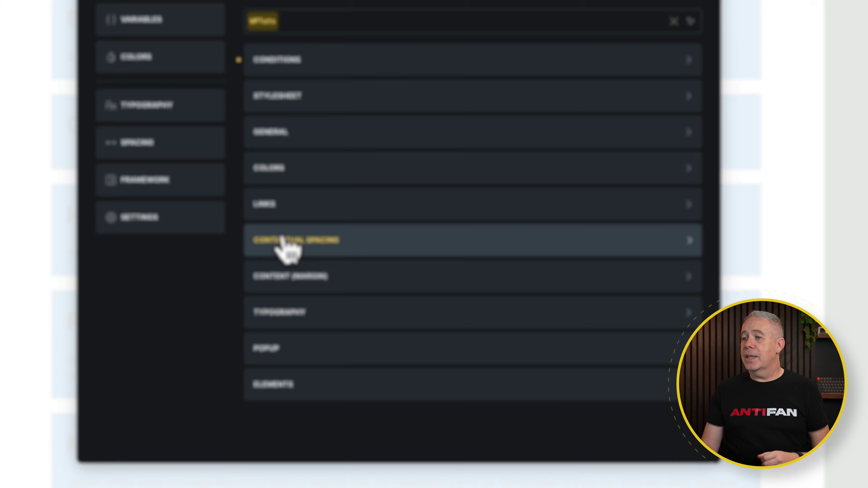
left_click(301, 312)
mouse_move(277, 346)
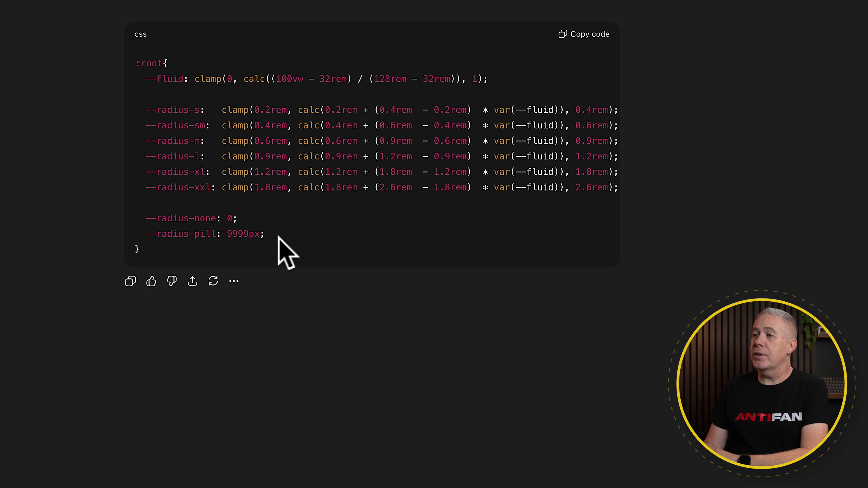
- Select the :root corner-radius variable lines in ChatGPT and go back to the Bricks builder tab
left_click_drag(266, 235, 116, 82)
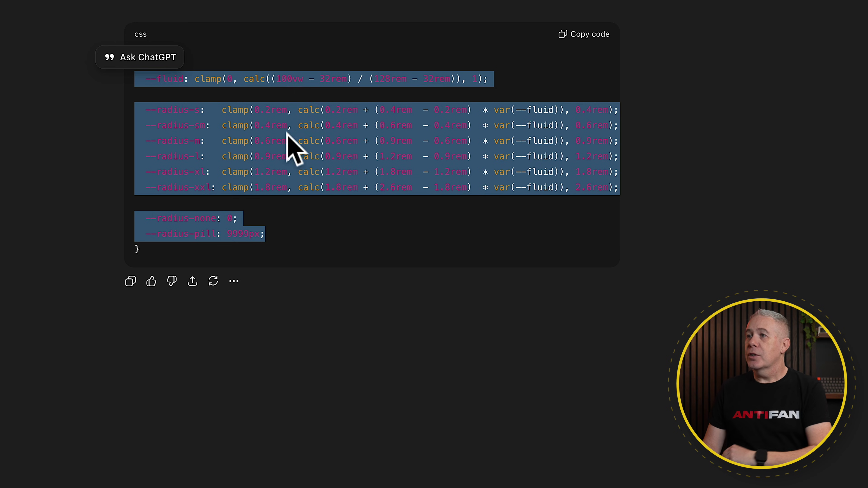
left_click(113, 19)
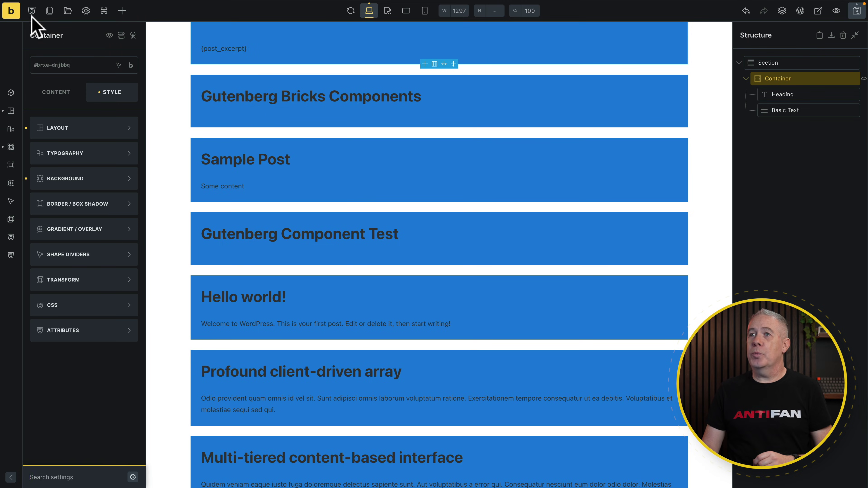
- Paste the radius CSS into the Variables import field and import --fluid plus radius-s to radius-pill
left_click(32, 13)
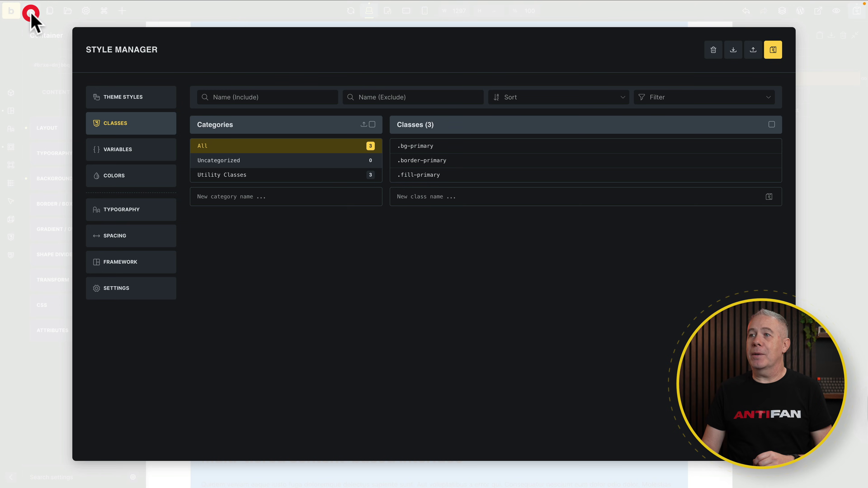
left_click(152, 155)
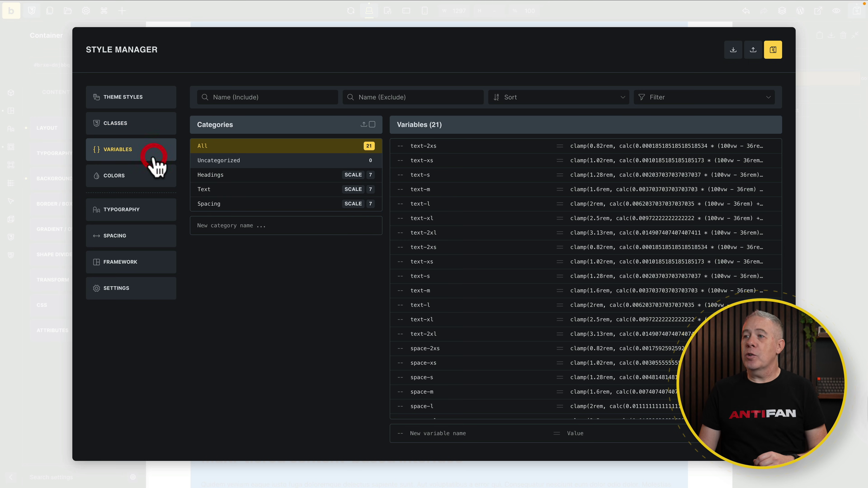
left_click(734, 51)
left_click(308, 149)
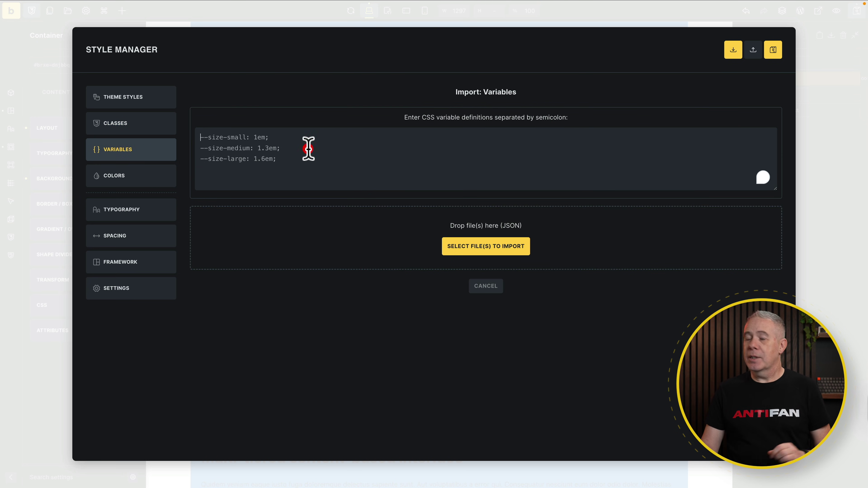
key("super+v")
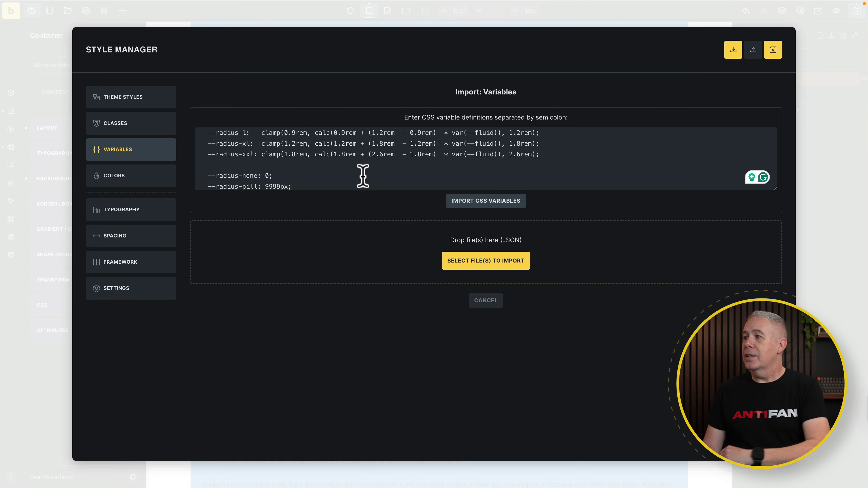
left_click(478, 201)
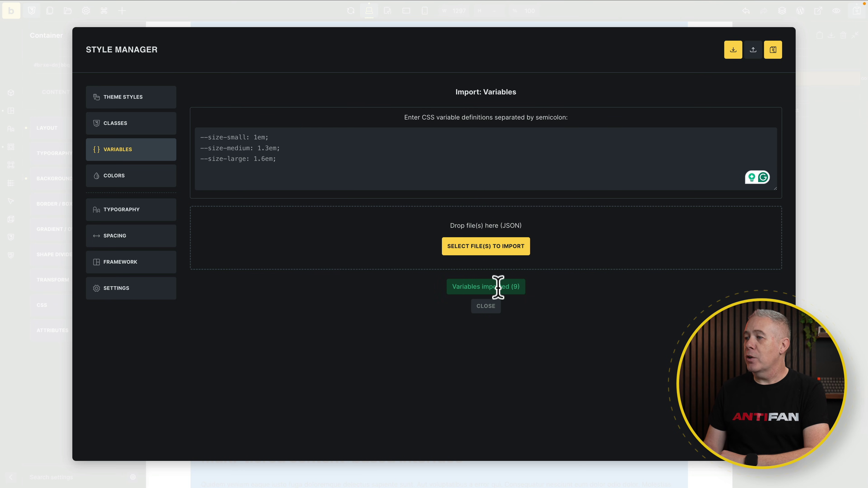
left_click(134, 151)
- Create a new variable category named 'Corner Radius'
left_click(262, 163)
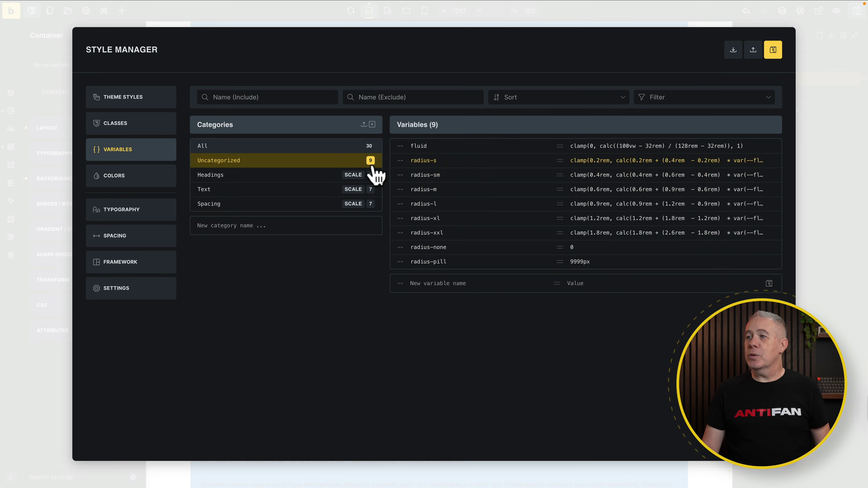
left_click(234, 225)
type("Corner Radius")
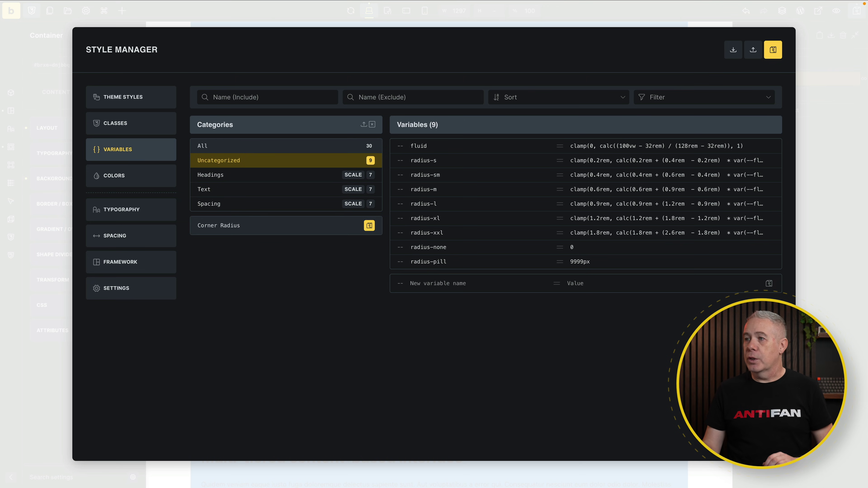
left_click(370, 227)
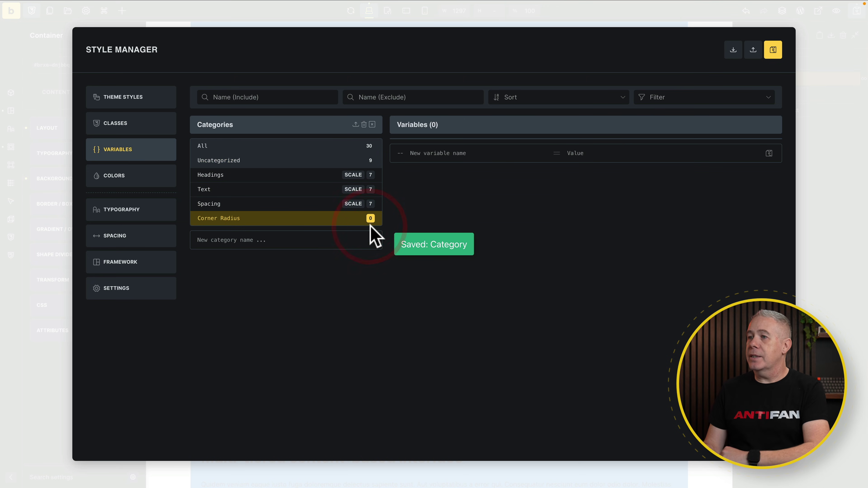
- Move all nine uncategorized radius variables into the Corner Radius category
left_click(303, 161)
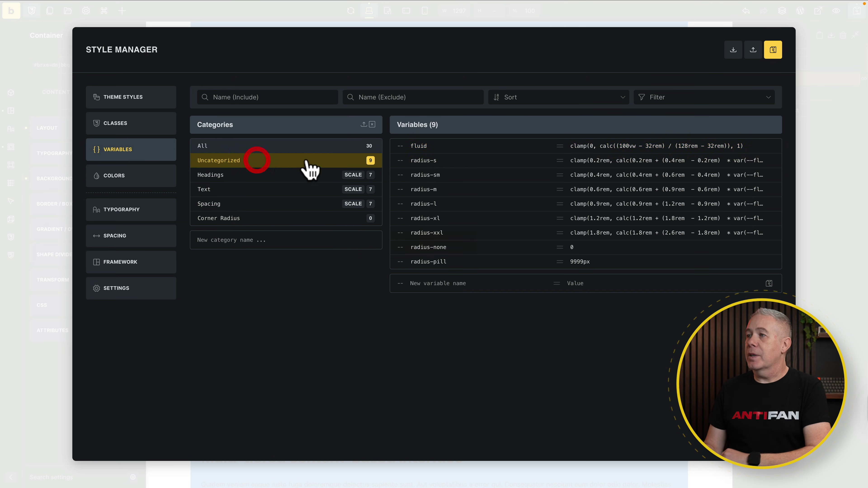
left_click(479, 144)
left_click(472, 262, "shift")
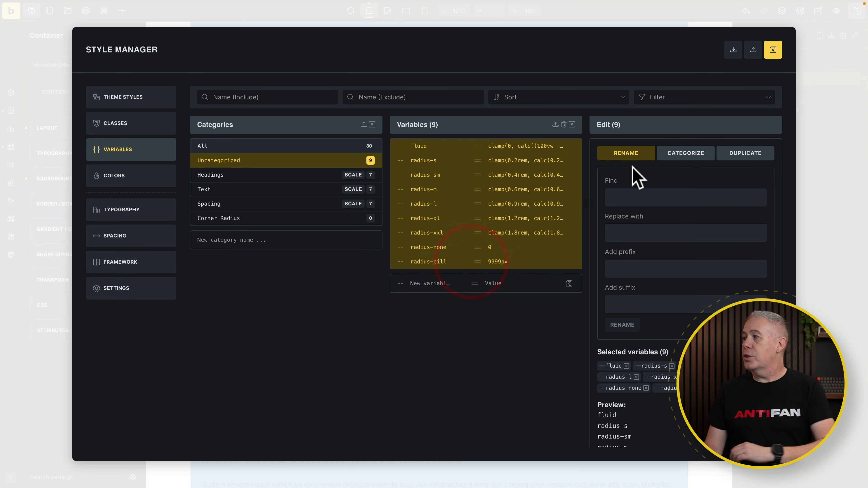
left_click(685, 153)
left_click(639, 195)
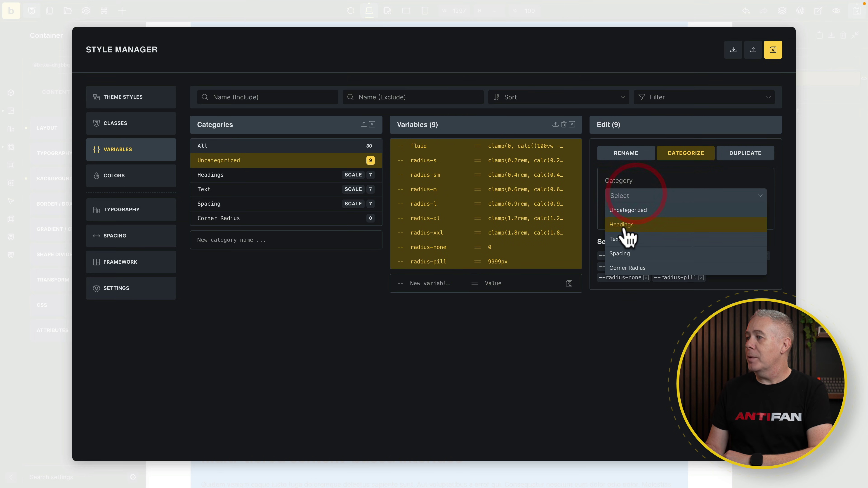
left_click(621, 264)
left_click(622, 214)
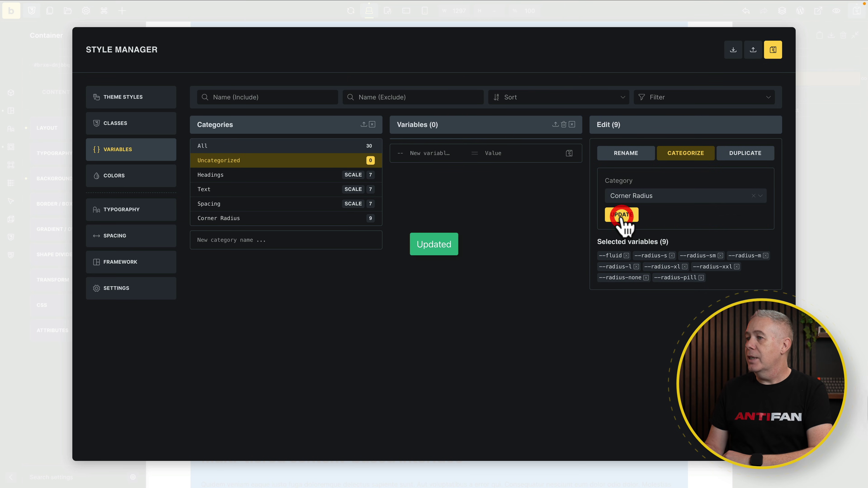
- Check the Corner Radius category, then save and close the Style Manager
left_click(263, 216)
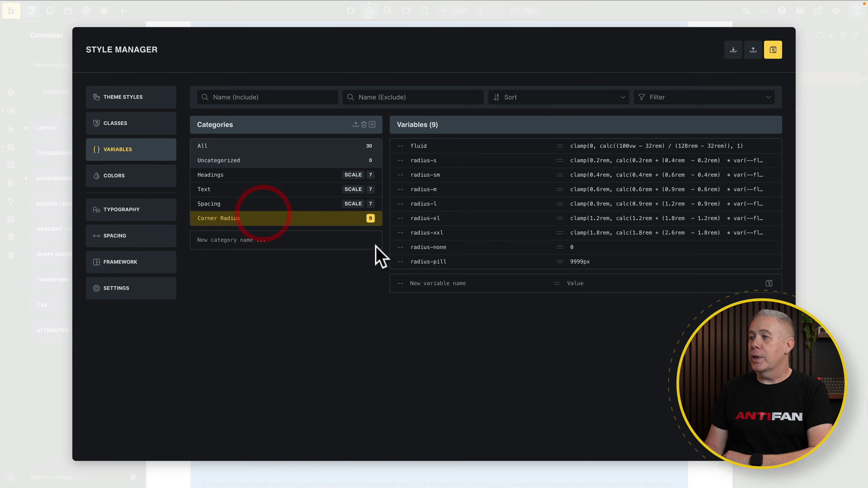
left_click(779, 44)
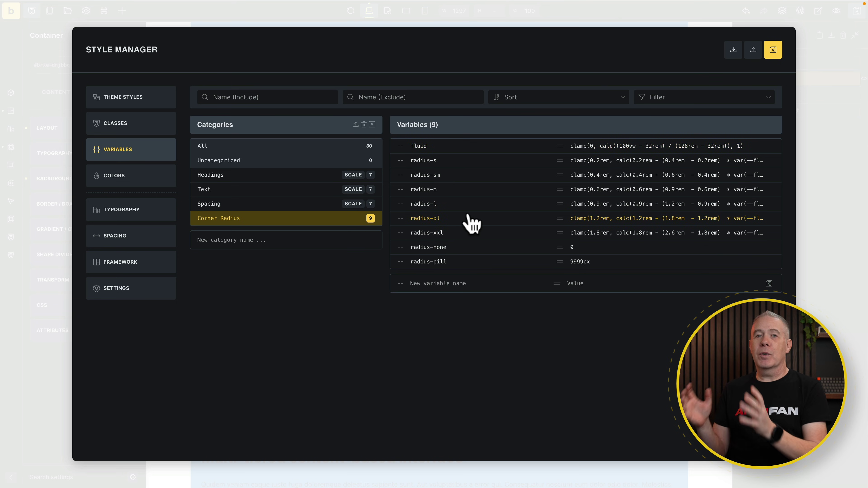
left_click(822, 186)
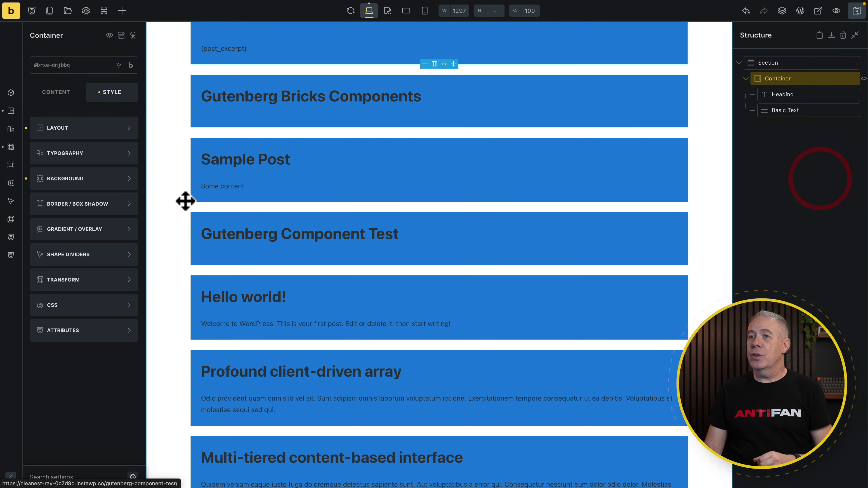
- Link the post container's four corner radii and apply radius-l, then switch to radius-xl
left_click(77, 207)
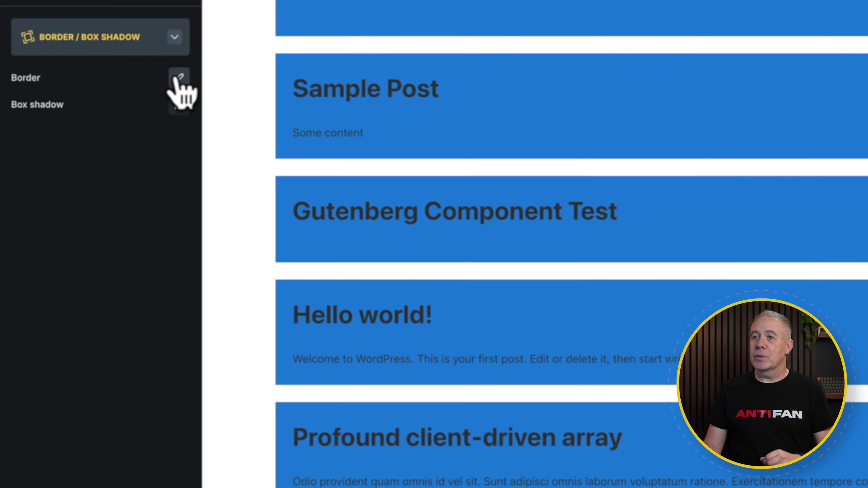
left_click(179, 77)
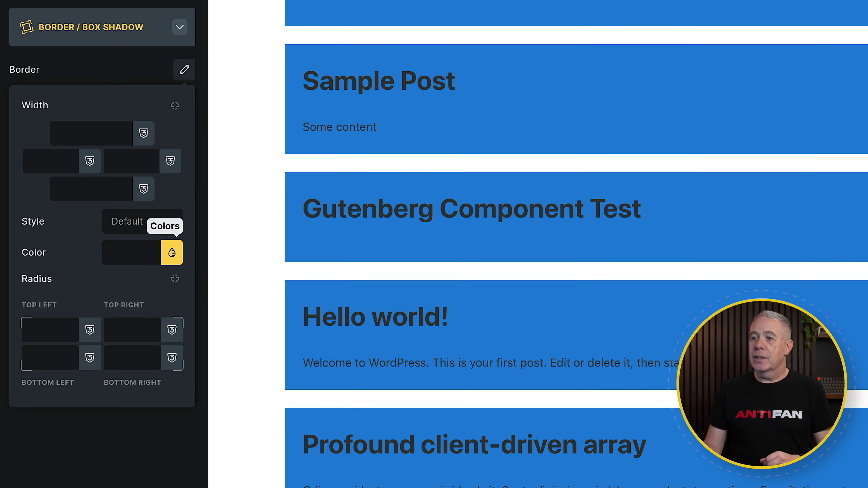
left_click(171, 279)
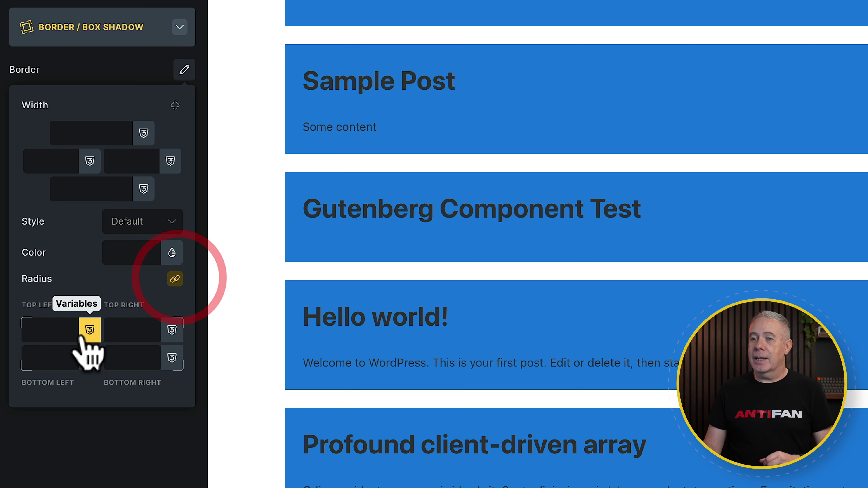
left_click(87, 331)
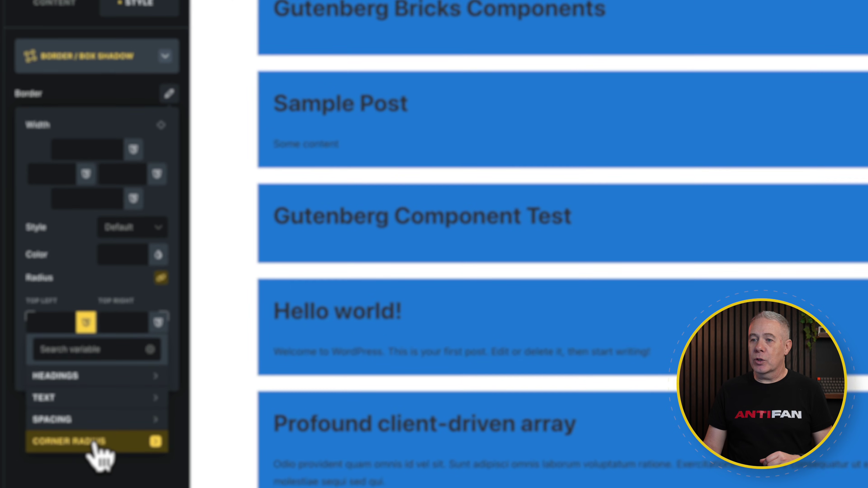
left_click(94, 444)
scroll(99, 450, "down", 1)
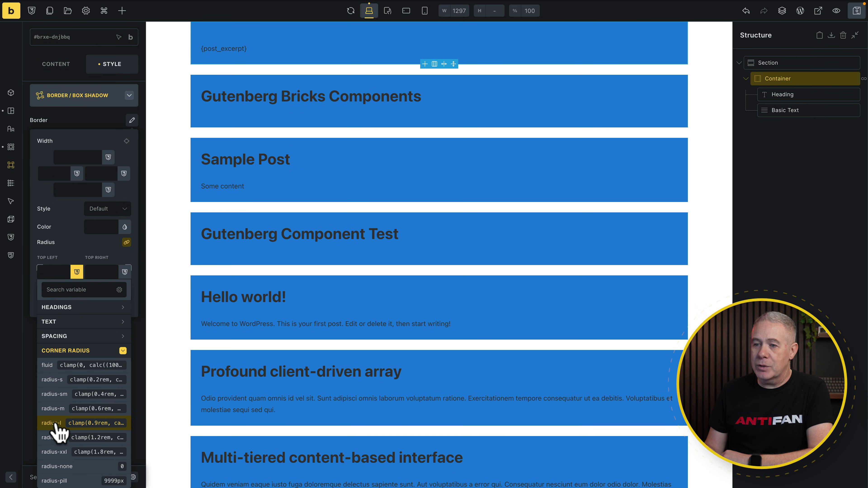
left_click(50, 424)
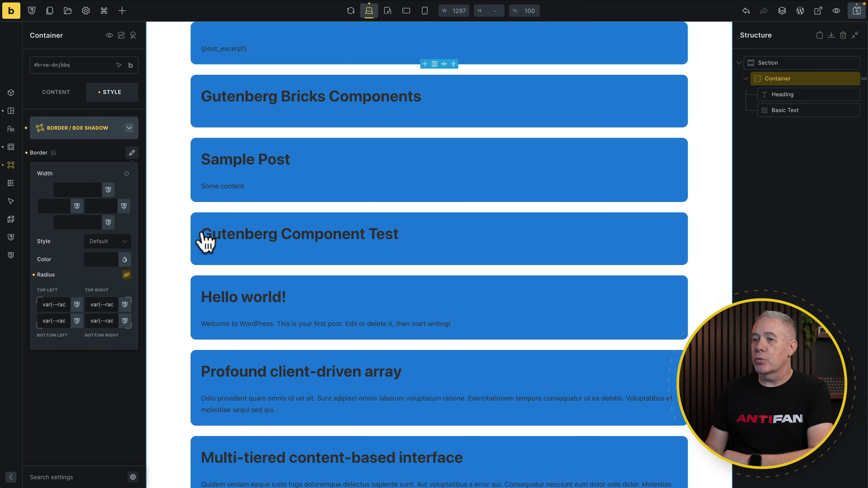
left_click(77, 305)
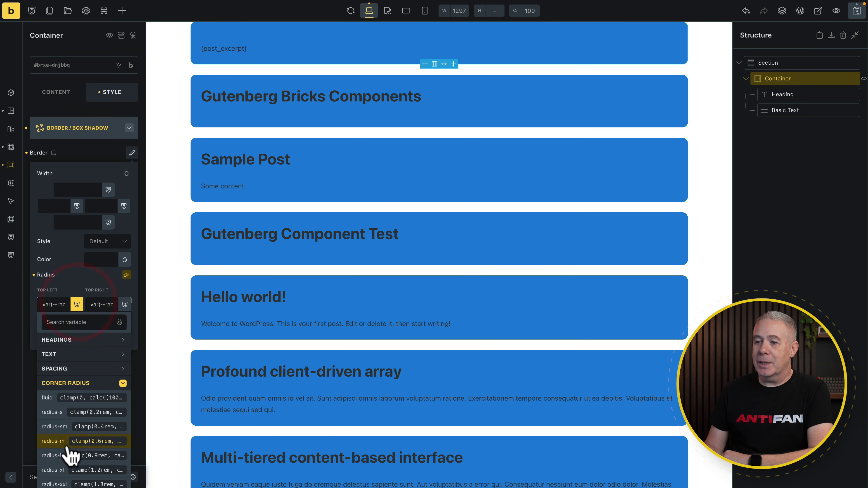
left_click(60, 469)
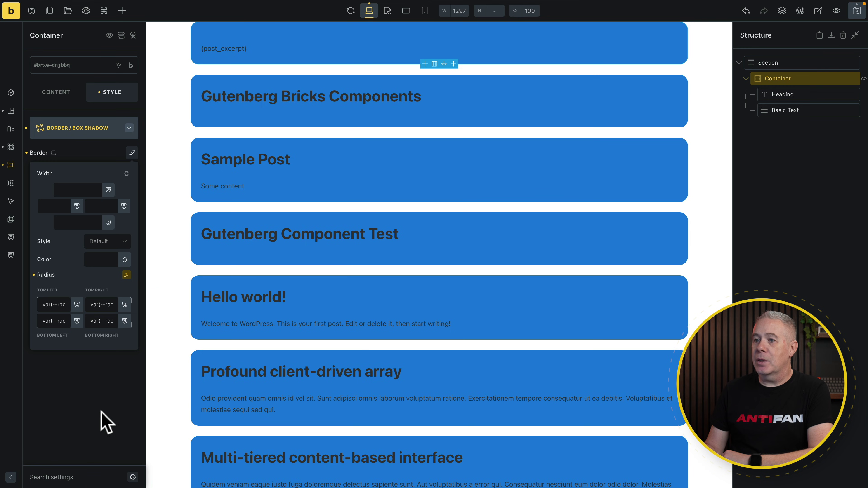